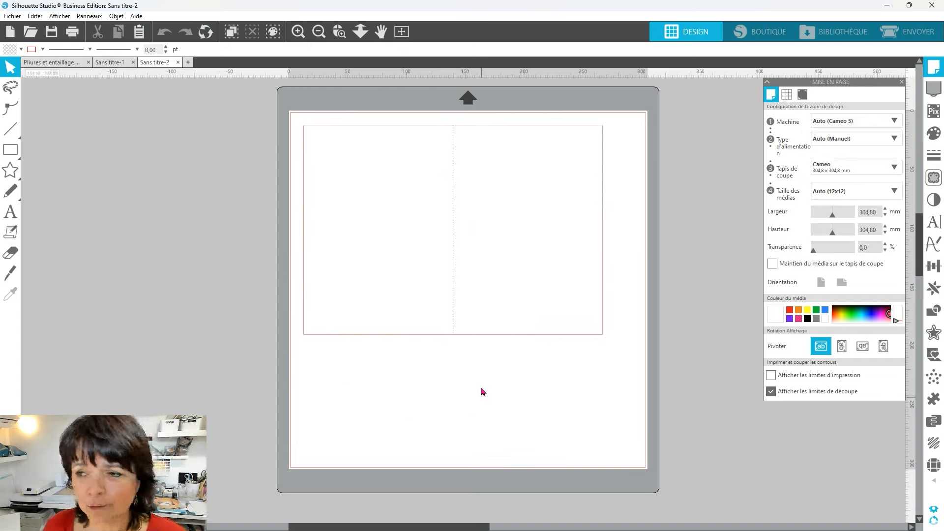
Step: Move the card design near the upper-left corner of the cutting area and close the page setup settings
{"action": "mouse_move", "coordinate": [409, 339]}
{"action": "left_mouse_down"}
{"action": "mouse_move", "coordinate": [346, 359]}
{"action": "mouse_move", "coordinate": [488, 429]}
{"action": "mouse_move", "coordinate": [286, 395]}
{"action": "mouse_move", "coordinate": [184, 359]}
{"action": "mouse_move", "coordinate": [400, 331]}
{"action": "left_mouse_up"}
{"action": "left_click", "coordinate": [426, 224]}
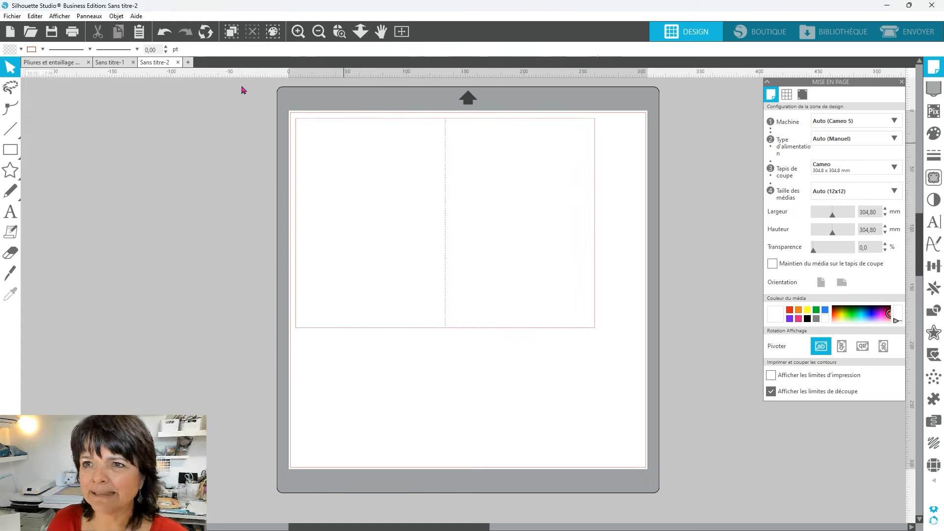
{"action": "left_click", "coordinate": [339, 31]}
{"action": "left_click", "coordinate": [448, 161]}
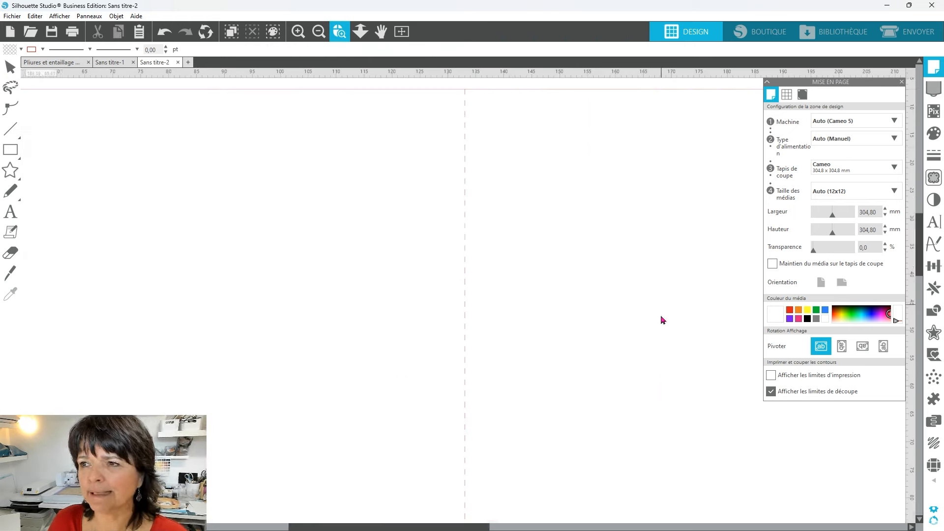
{"action": "left_click", "coordinate": [315, 33]}
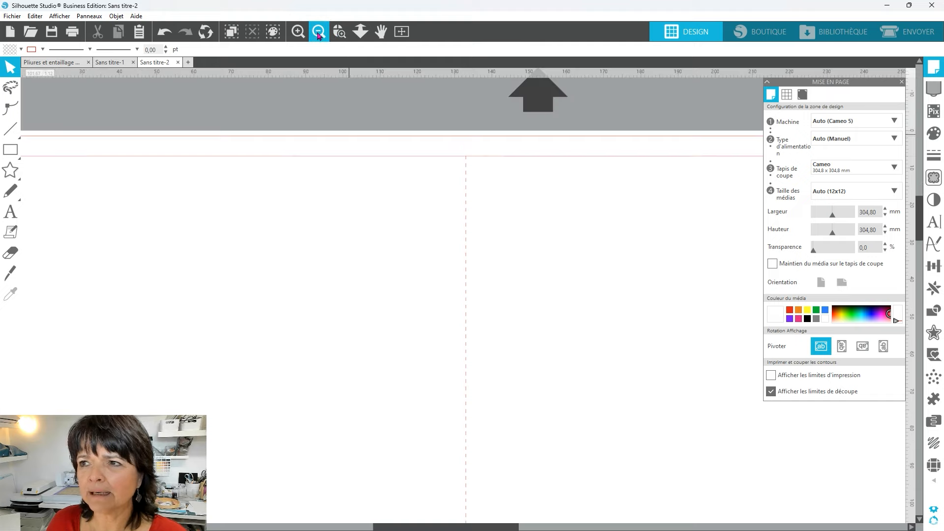
{"action": "left_click", "coordinate": [319, 32]}
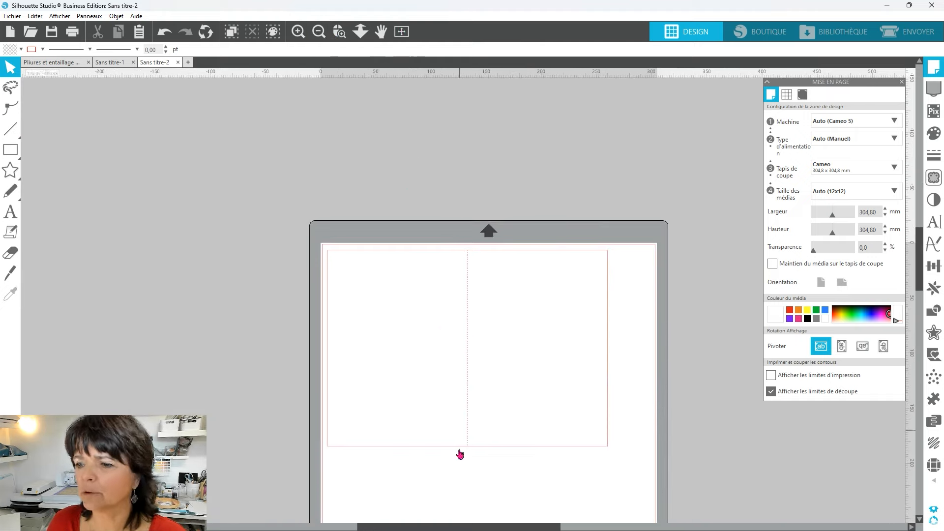
{"action": "left_click", "coordinate": [402, 32]}
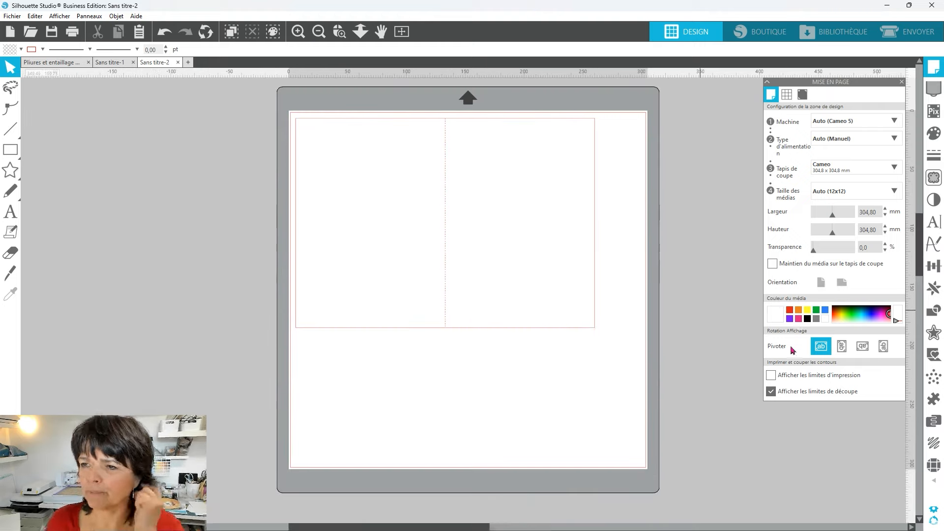
{"action": "left_click", "coordinate": [298, 32]}
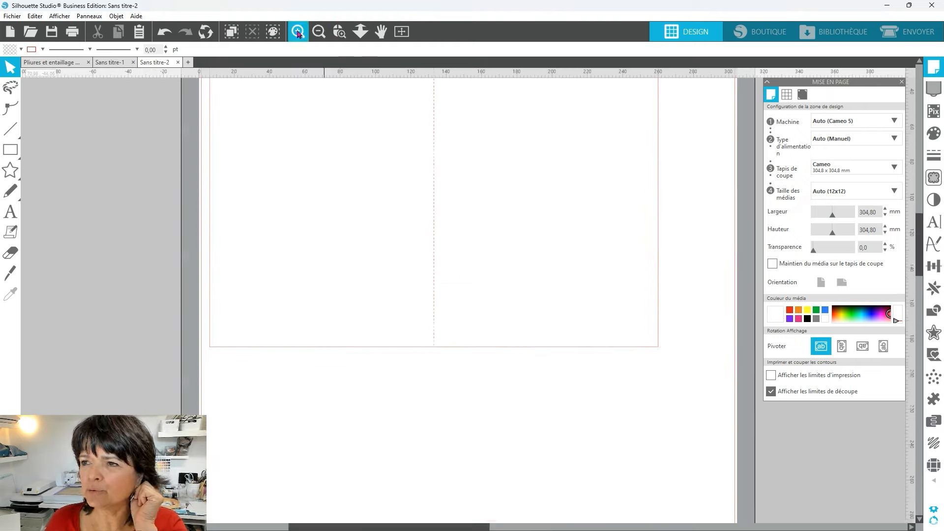
{"action": "left_click", "coordinate": [902, 82]}
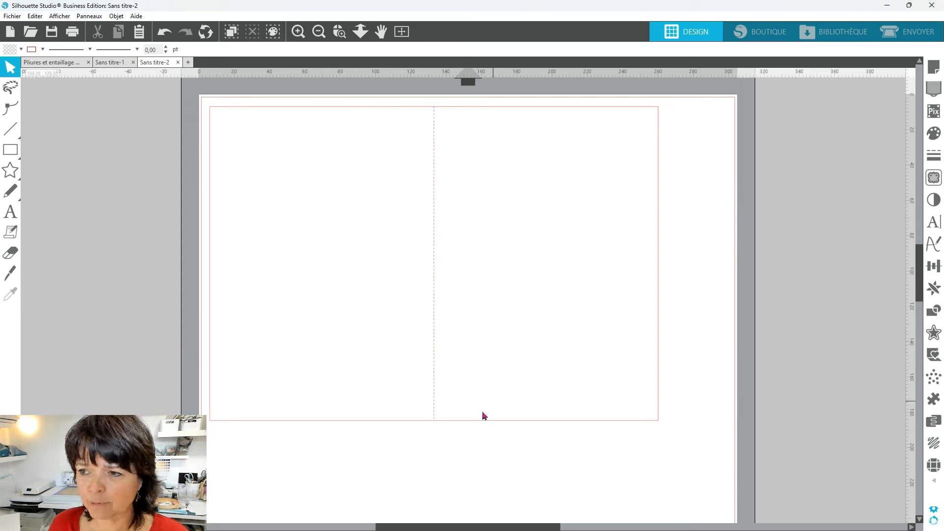
Step: Ungroup the card design so that its outline and central fold line are separate objects
{"action": "left_click_drag", "start_coordinate": [157, 284], "coordinate": [689, 287]}
{"action": "right_click", "coordinate": [314, 249]}
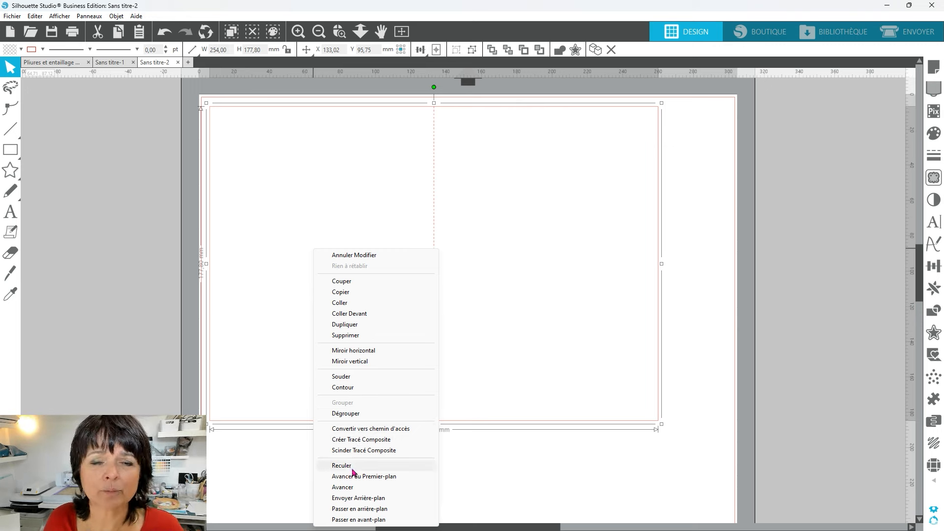
{"action": "left_click", "coordinate": [352, 414]}
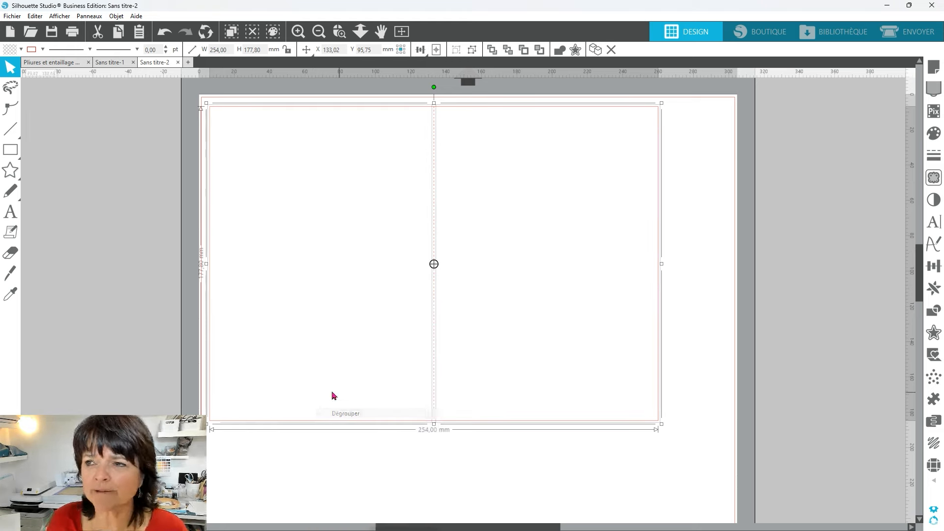
{"action": "left_click", "coordinate": [139, 279]}
Step: Change the line style of the card's central fold line to solid
{"action": "left_click", "coordinate": [435, 416]}
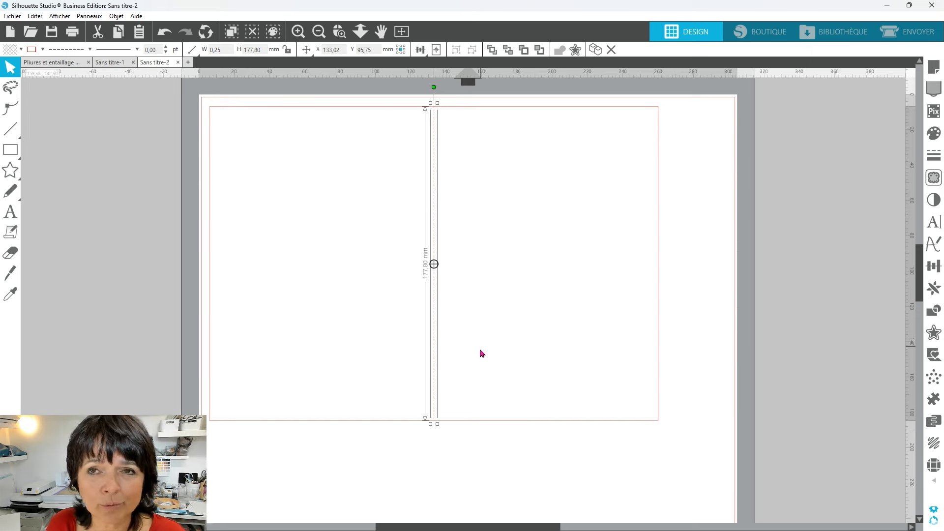
{"action": "left_click", "coordinate": [90, 51]}
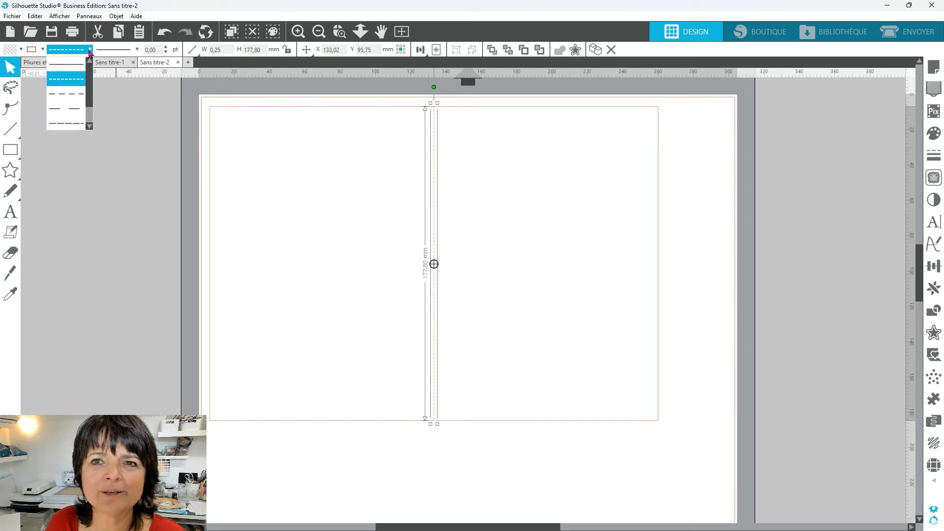
{"action": "left_click", "coordinate": [78, 95]}
{"action": "left_click", "coordinate": [486, 424]}
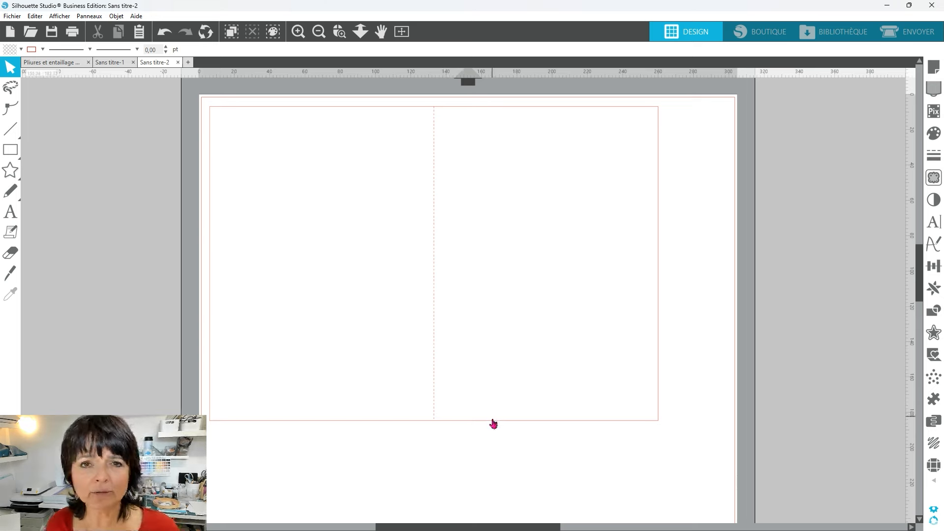
{"action": "left_click", "coordinate": [435, 348]}
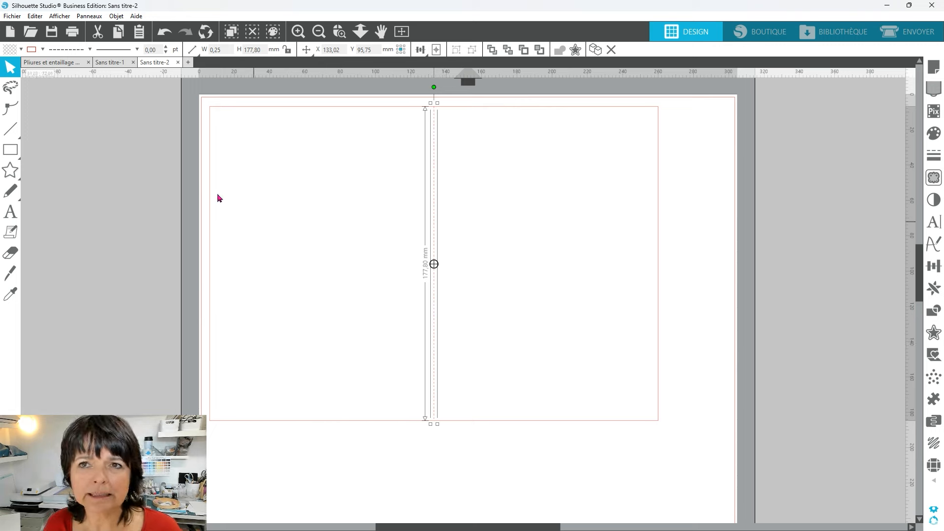
{"action": "left_click", "coordinate": [90, 50]}
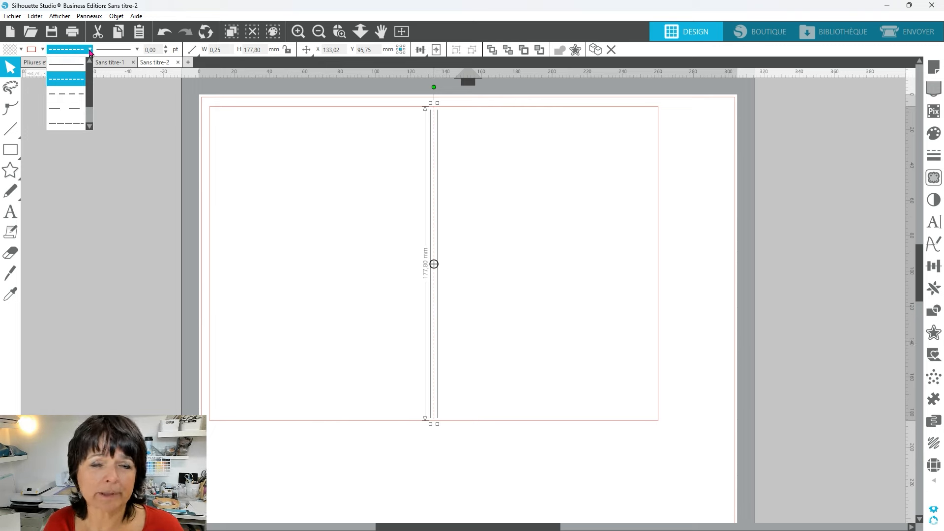
{"action": "left_click", "coordinate": [90, 50]}
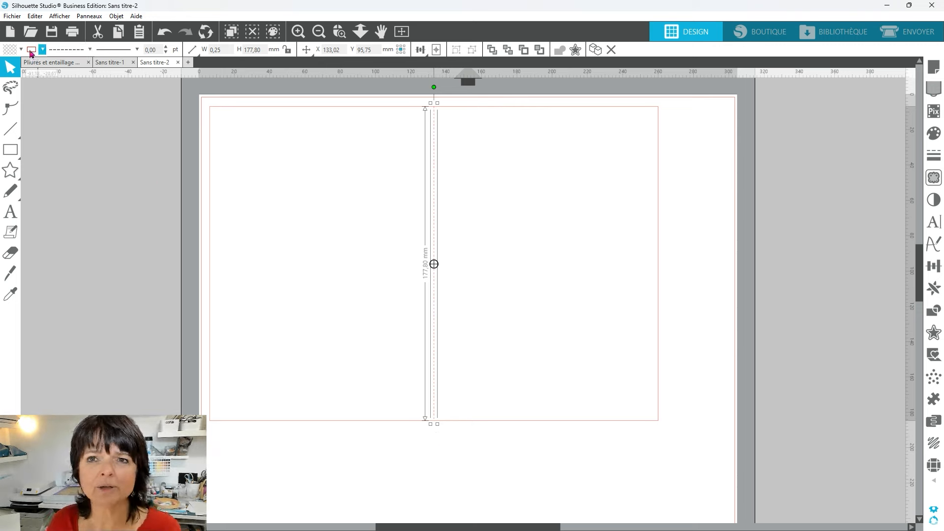
{"action": "left_click", "coordinate": [90, 50]}
{"action": "left_click", "coordinate": [70, 49]}
{"action": "left_click", "coordinate": [64, 70]}
{"action": "left_click", "coordinate": [320, 436]}
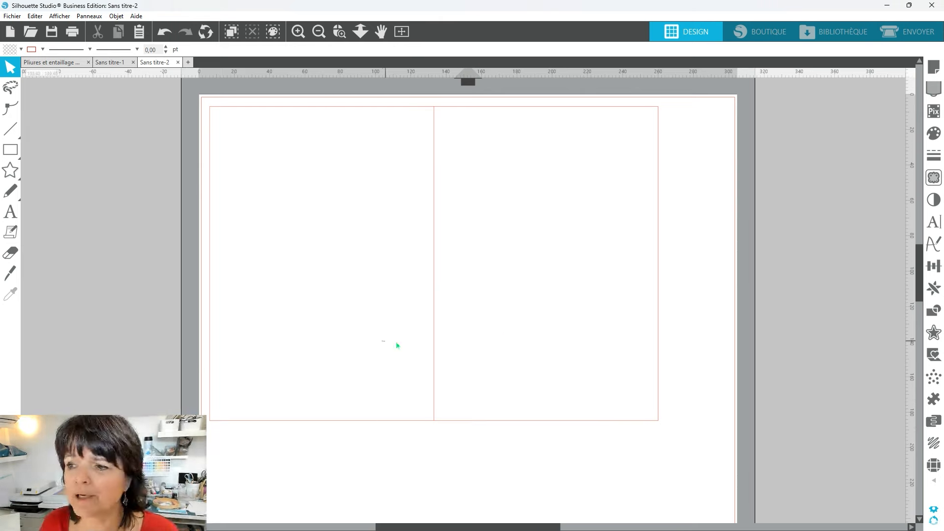
Step: Set the line colour of the central fold line to blue
{"action": "left_click", "coordinate": [434, 278]}
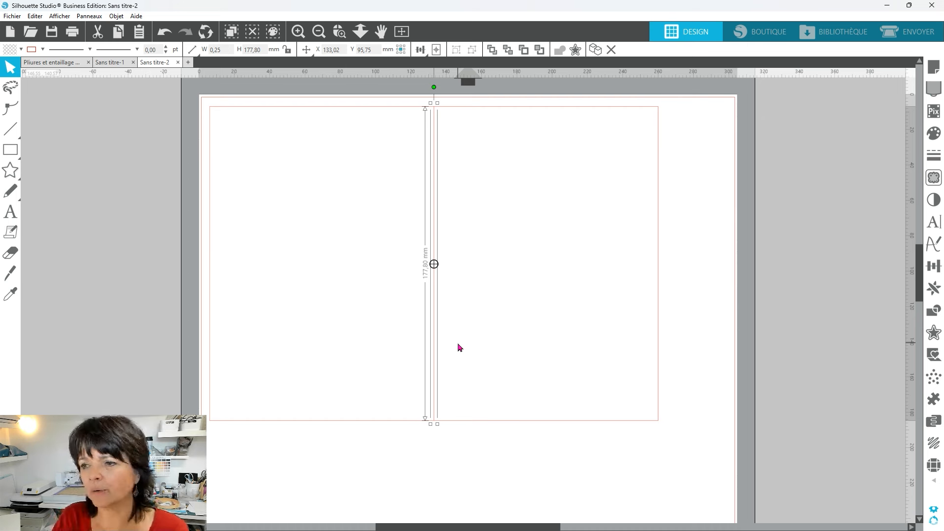
{"action": "left_click", "coordinate": [43, 50]}
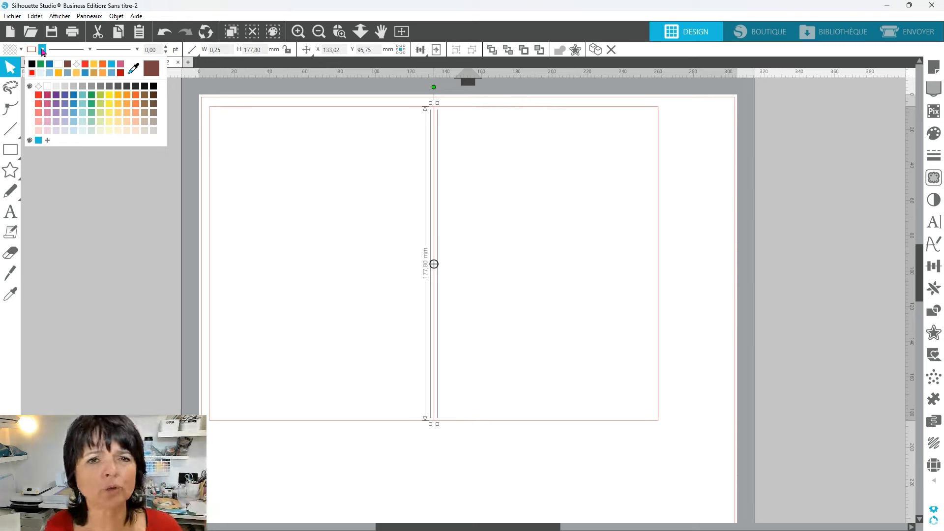
{"action": "left_click", "coordinate": [76, 100]}
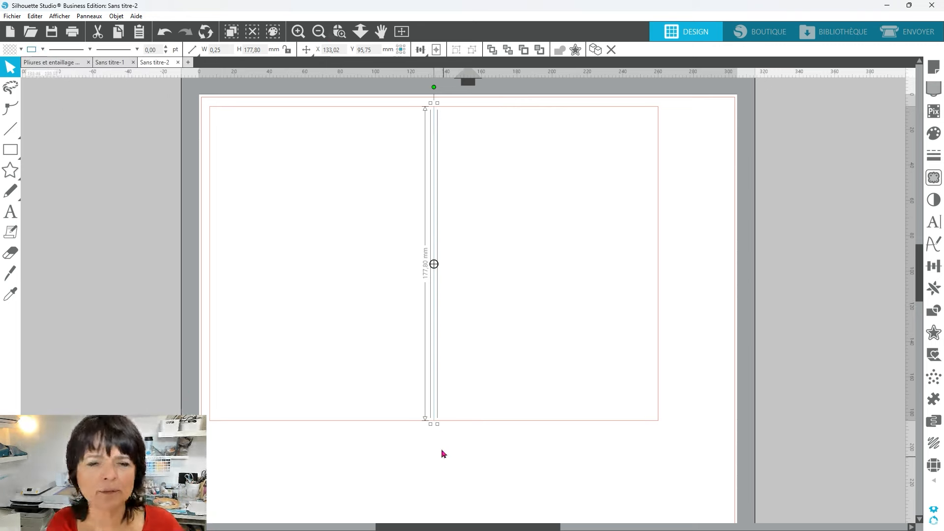
Step: Group the red card outline and the blue fold line together
{"action": "left_click_drag", "start_coordinate": [156, 261], "coordinate": [709, 266]}
{"action": "right_click", "coordinate": [286, 211]}
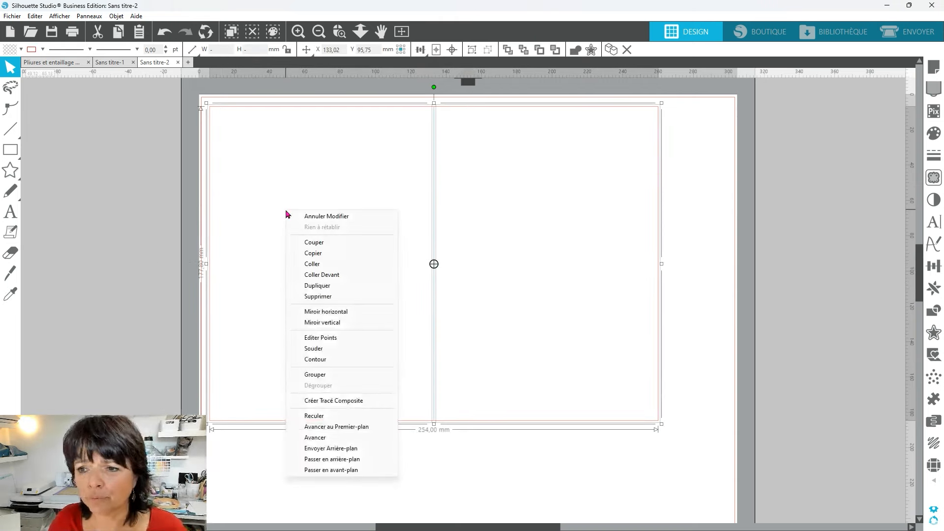
{"action": "left_click", "coordinate": [296, 374]}
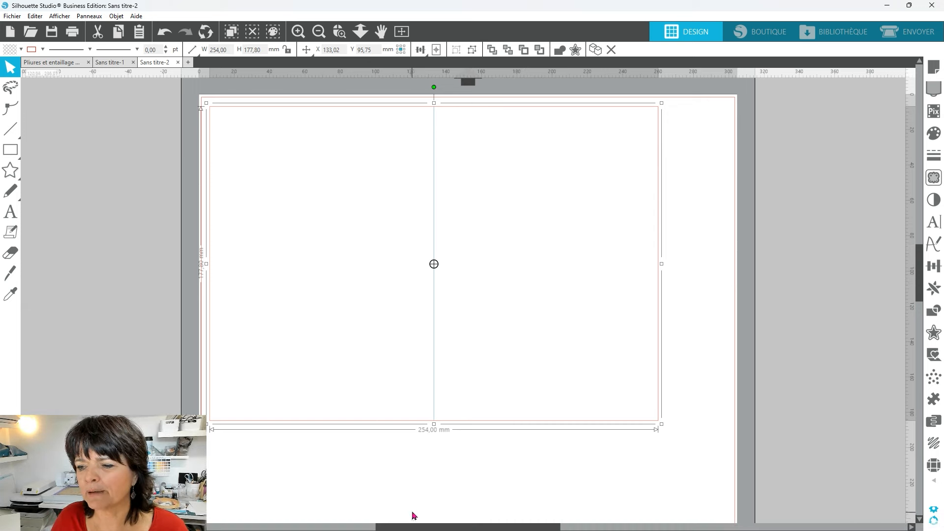
Step: Go to the cutter's send settings and assign actions by line colour (Ligne)
{"action": "left_click", "coordinate": [909, 5]}
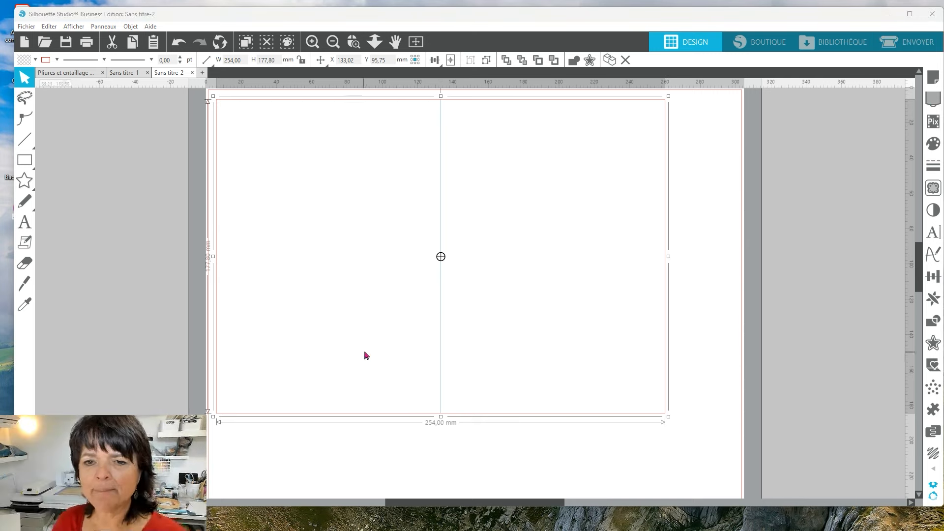
{"action": "left_click", "coordinate": [904, 43]}
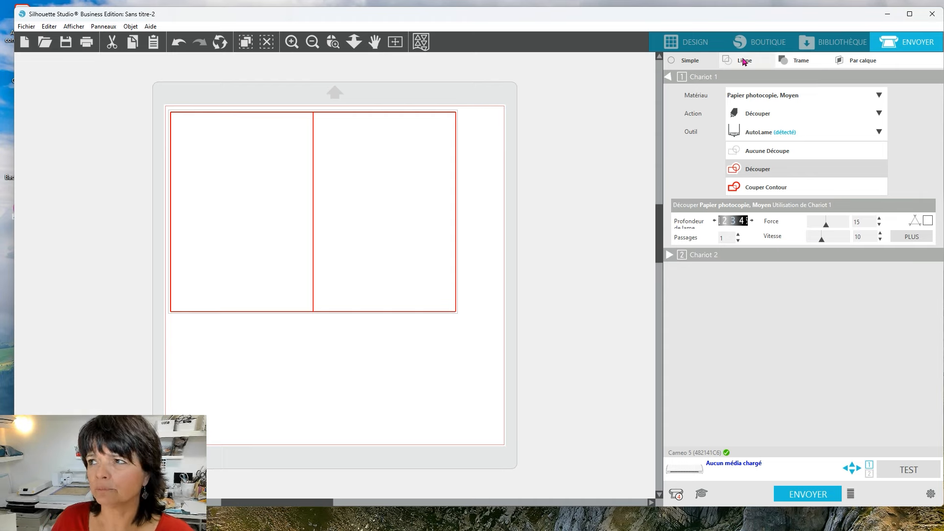
{"action": "left_click", "coordinate": [742, 61]}
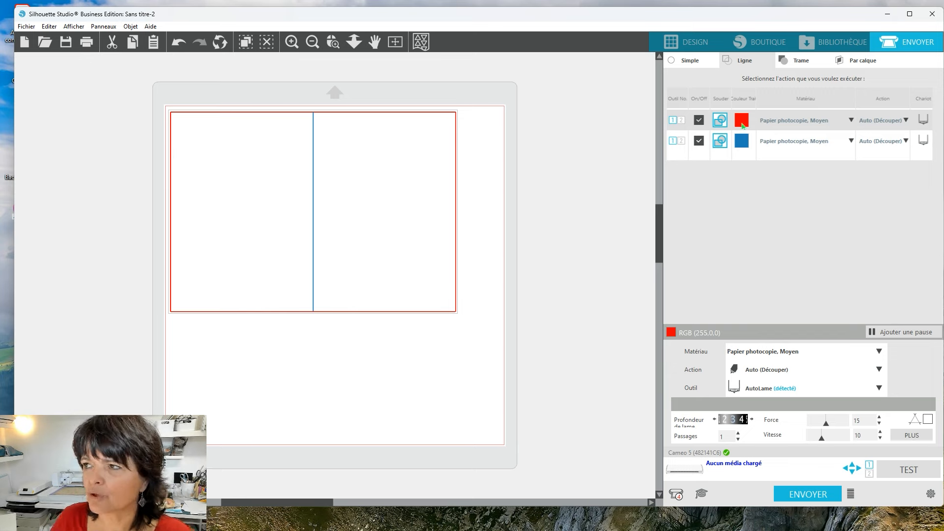
Step: Set the material of both the red and the blue lines to "Cardstock, Texturé - Lourd (360 g)"
{"action": "left_click", "coordinate": [850, 121]}
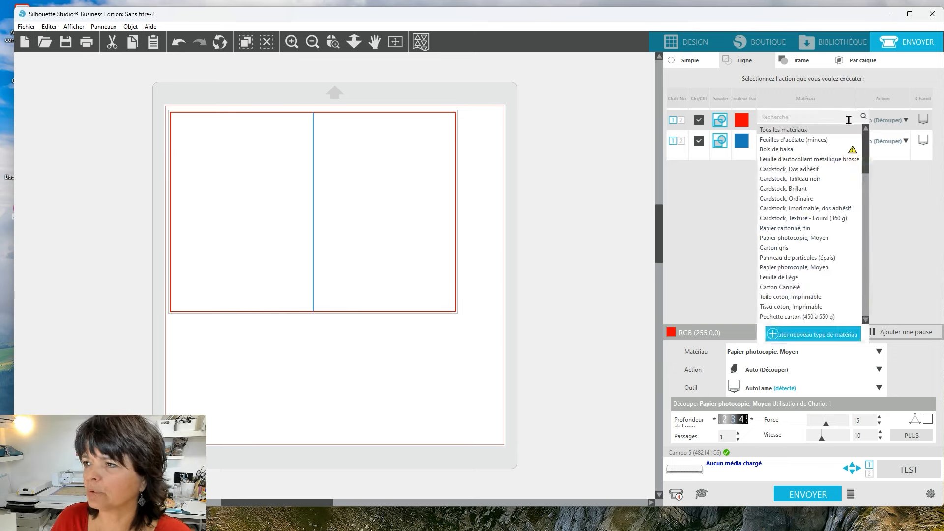
{"action": "left_click", "coordinate": [830, 220]}
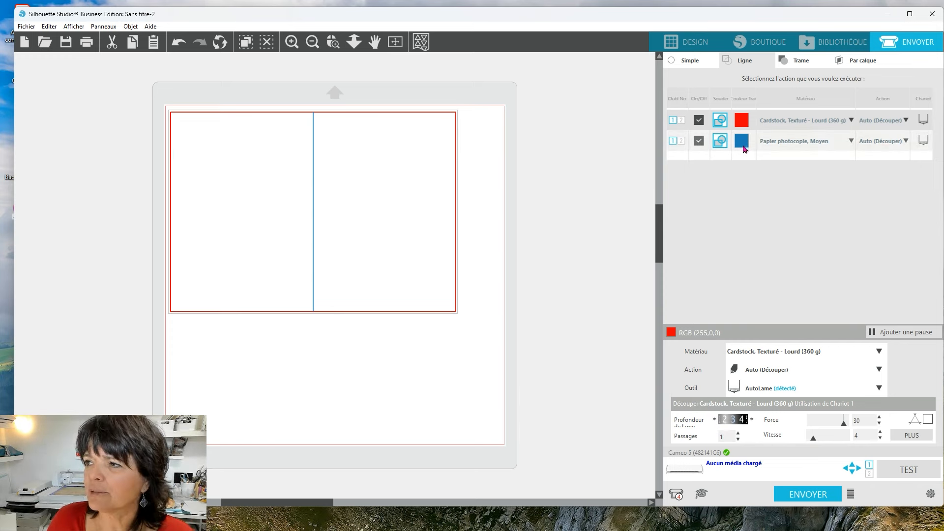
{"action": "left_click", "coordinate": [811, 148]}
{"action": "left_click", "coordinate": [852, 142]}
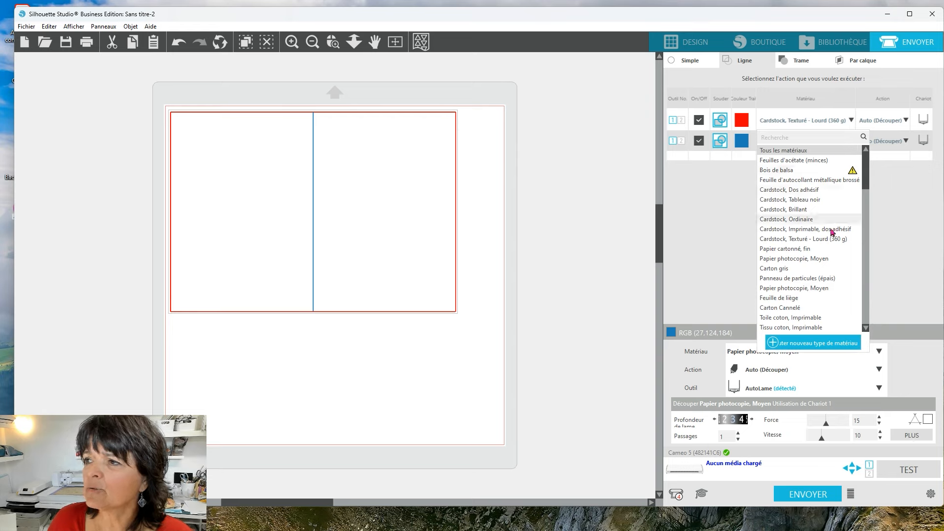
{"action": "left_click", "coordinate": [823, 239]}
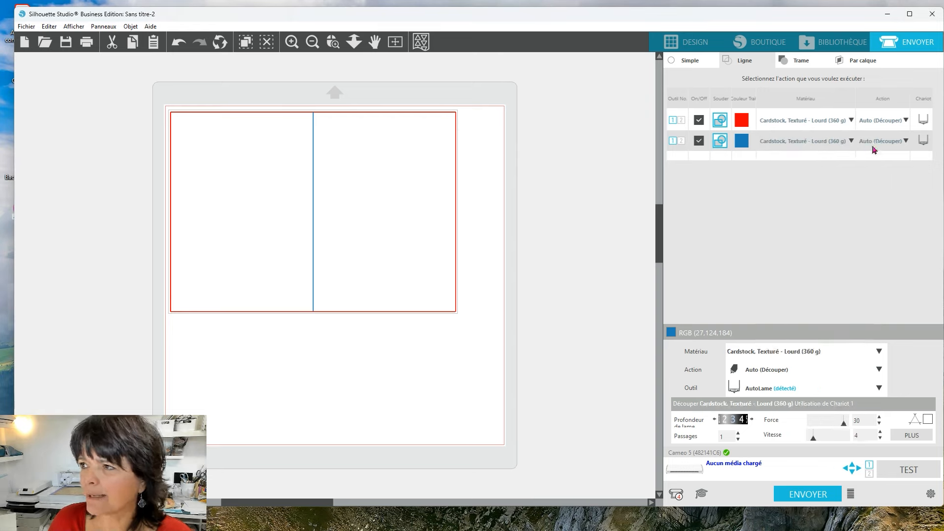
Step: Assign the Entailler action with force 2 to the blue line and order it before the red cut line
{"action": "left_click", "coordinate": [906, 142]}
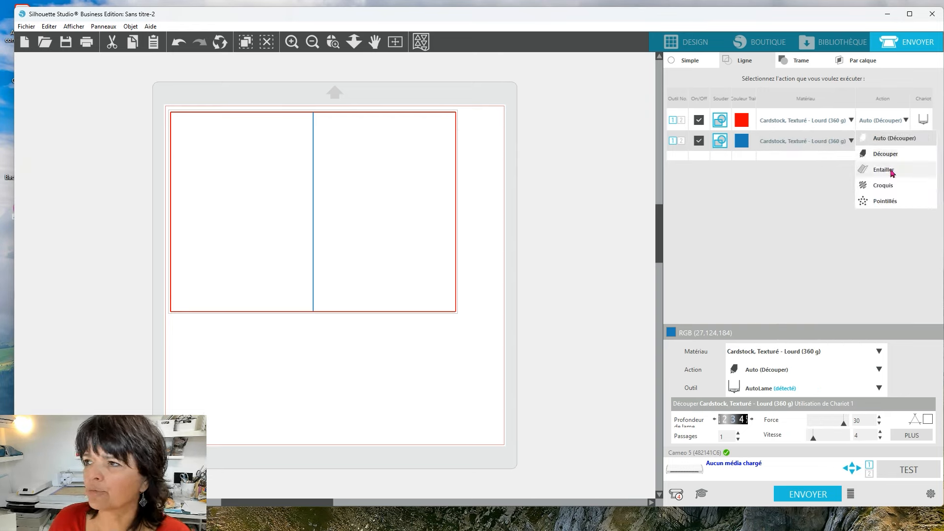
{"action": "left_click", "coordinate": [874, 169]}
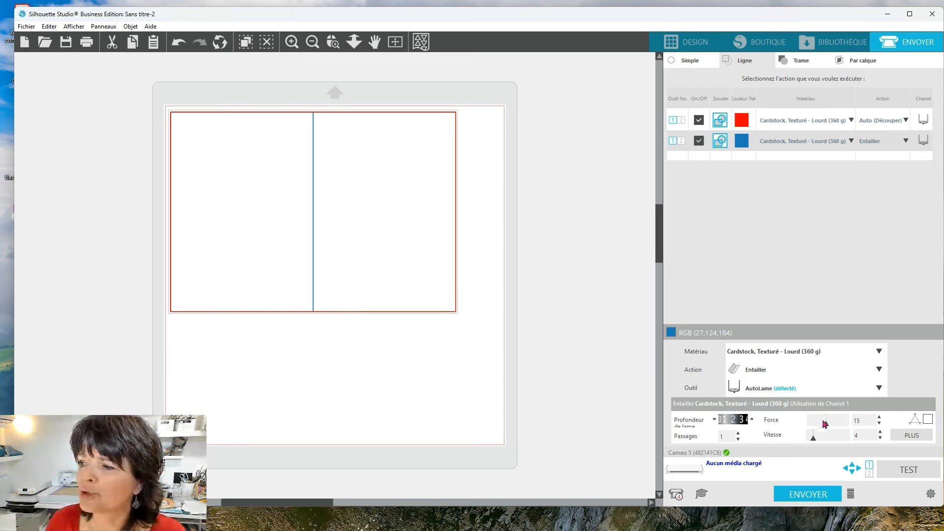
{"action": "left_click_drag", "start_coordinate": [829, 429], "coordinate": [816, 429]}
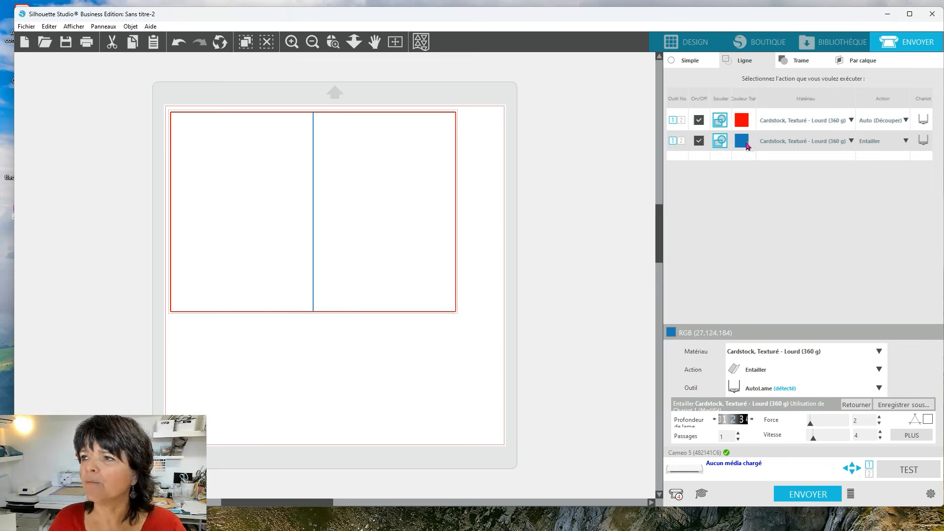
{"action": "left_click_drag", "start_coordinate": [742, 145], "coordinate": [743, 123]}
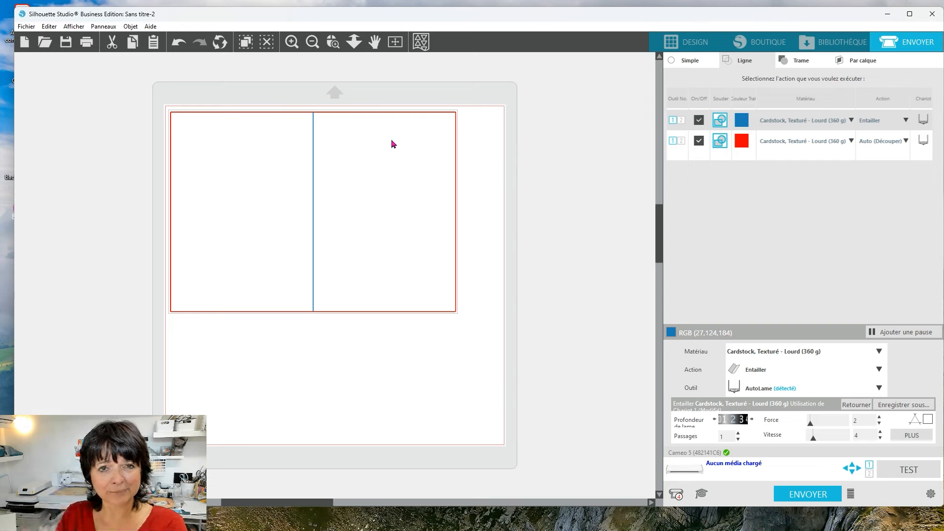
Step: Return to the design view, duplicate the grouped card, and place the copy beside the mat at about X 500 mm, Y 76 mm
{"action": "left_click", "coordinate": [686, 42]}
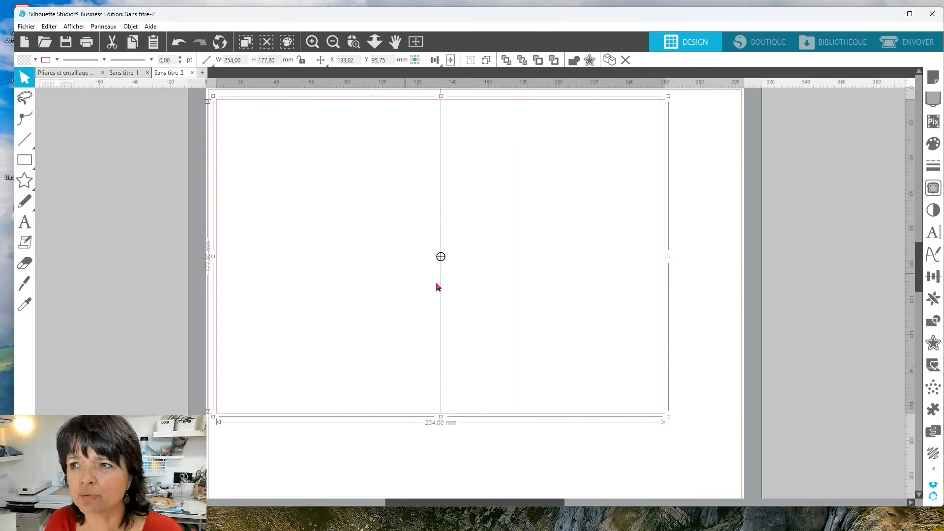
{"action": "left_click_drag", "start_coordinate": [458, 461], "coordinate": [405, 346]}
{"action": "key", "text": "i"}
{"action": "key", "text": "ctrl+Right"}
{"action": "left_click_drag", "start_coordinate": [827, 419], "coordinate": [936, 386]}
Step: Ungroup the original card on the mat and clear the selection
{"action": "left_click", "coordinate": [352, 344]}
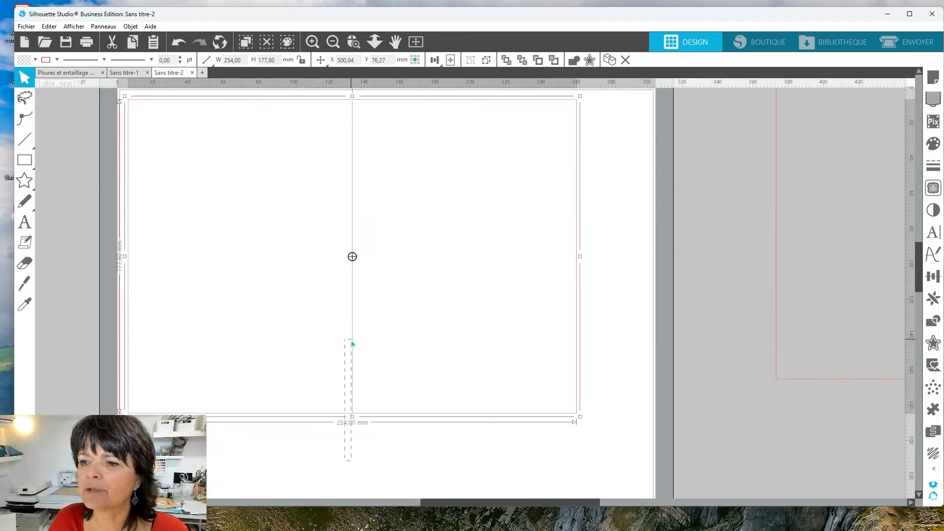
{"action": "key", "text": "ctrl+shift+g"}
{"action": "left_click", "coordinate": [608, 218]}
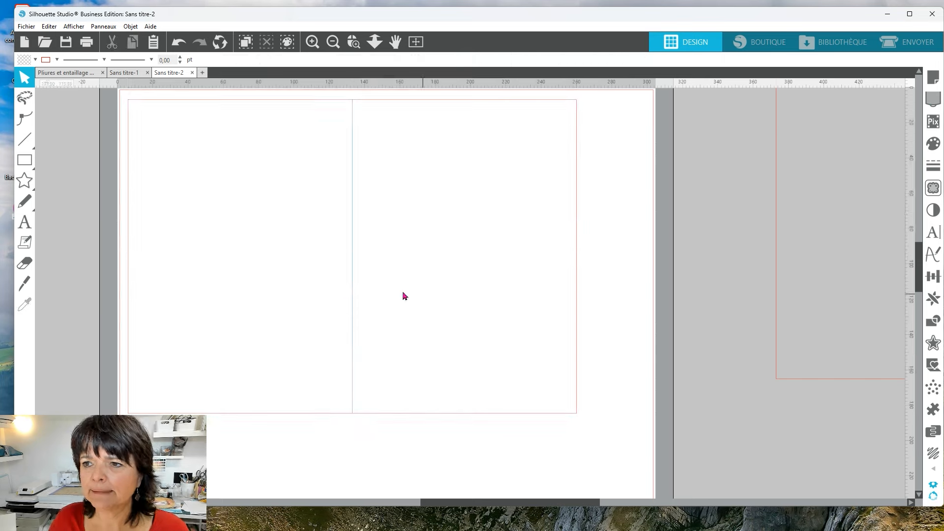
Step: Apply a dashed line style to the blue central fold line of the card on the mat
{"action": "left_click", "coordinate": [353, 299]}
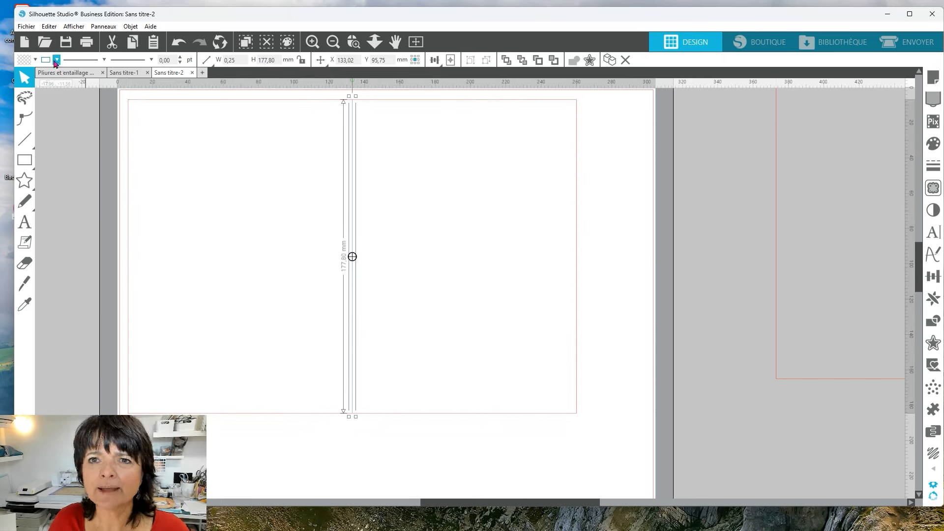
{"action": "left_click", "coordinate": [98, 63]}
{"action": "left_click", "coordinate": [90, 92]}
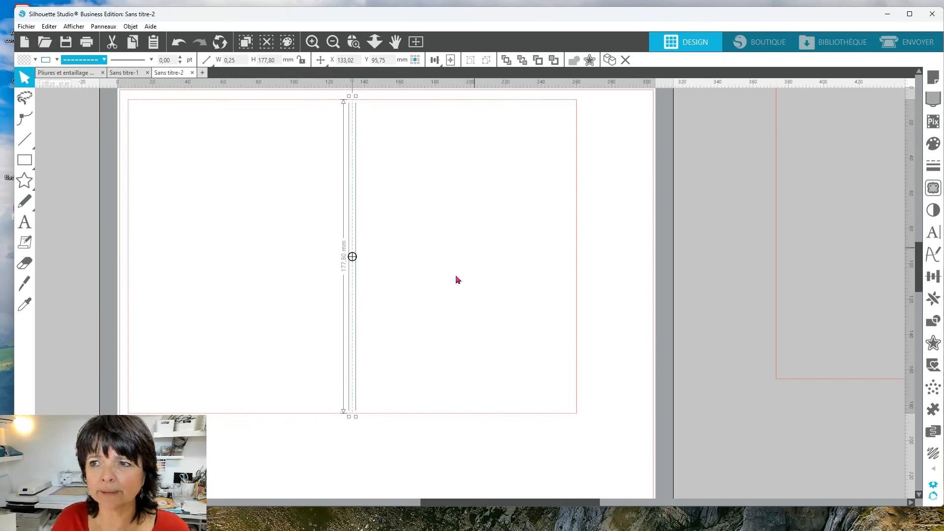
Step: Group the card outline with its dashed fold line and switch the send settings to Simple mode
{"action": "left_click_drag", "start_coordinate": [457, 277], "coordinate": [268, 325]}
{"action": "key", "text": "ctrl+g"}
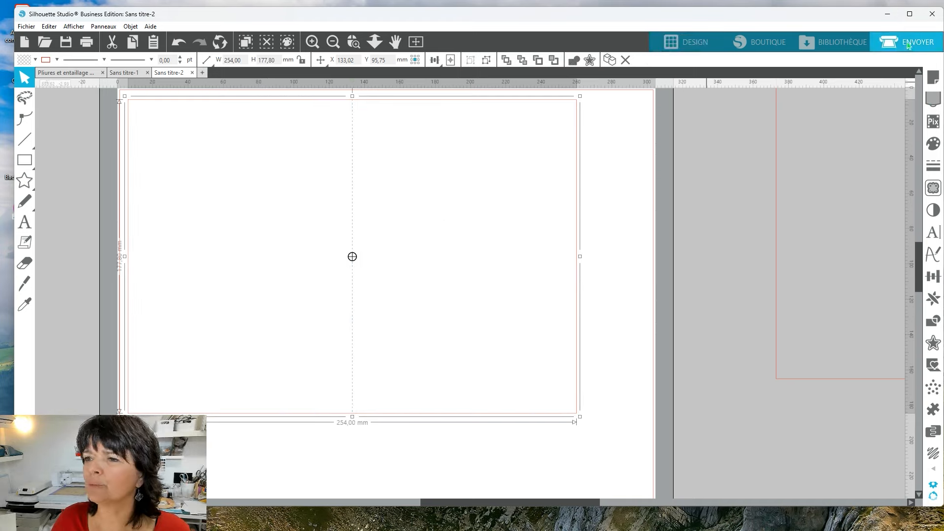
{"action": "left_click", "coordinate": [909, 44]}
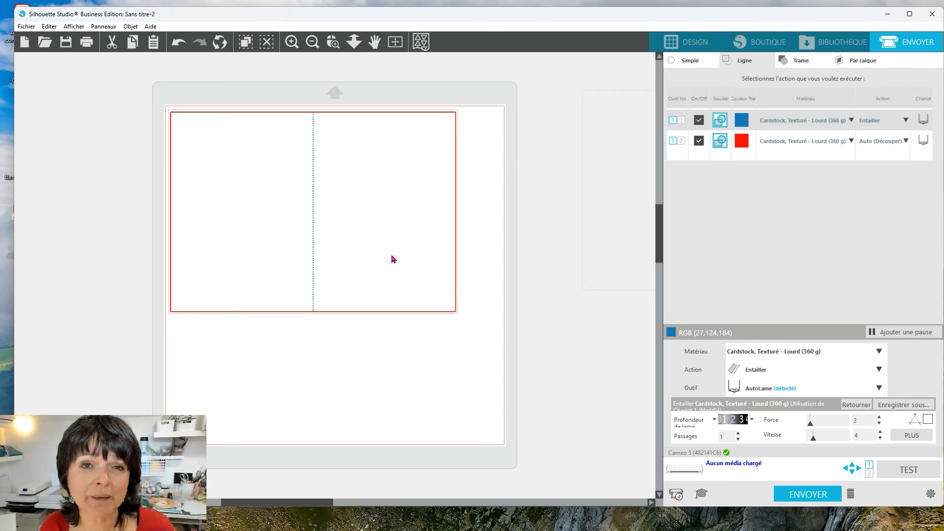
{"action": "left_click", "coordinate": [691, 61]}
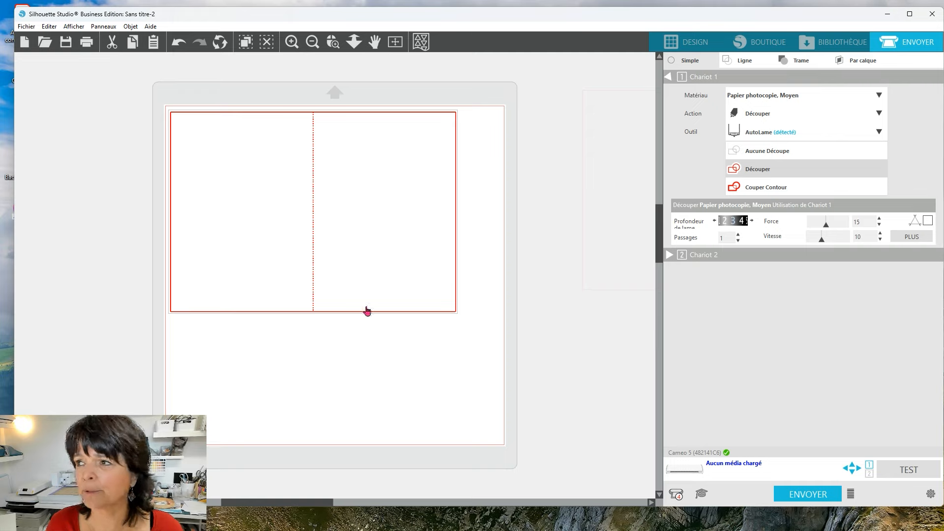
Step: Back in the design view, move the dashed-fold card beside the mat and place the solid-fold copy on it at about X 136 mm, Y 97 mm
{"action": "left_click", "coordinate": [690, 46]}
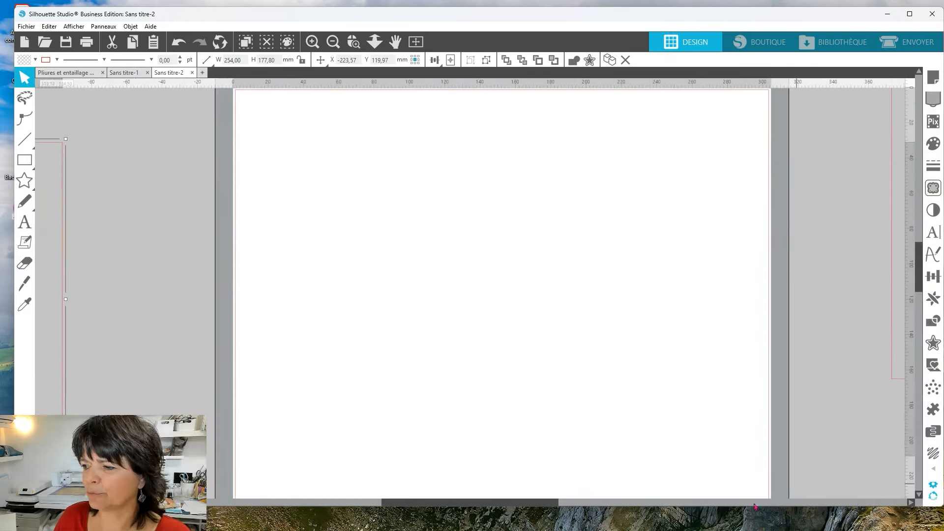
{"action": "left_click_drag", "start_coordinate": [554, 505], "coordinate": [610, 506]}
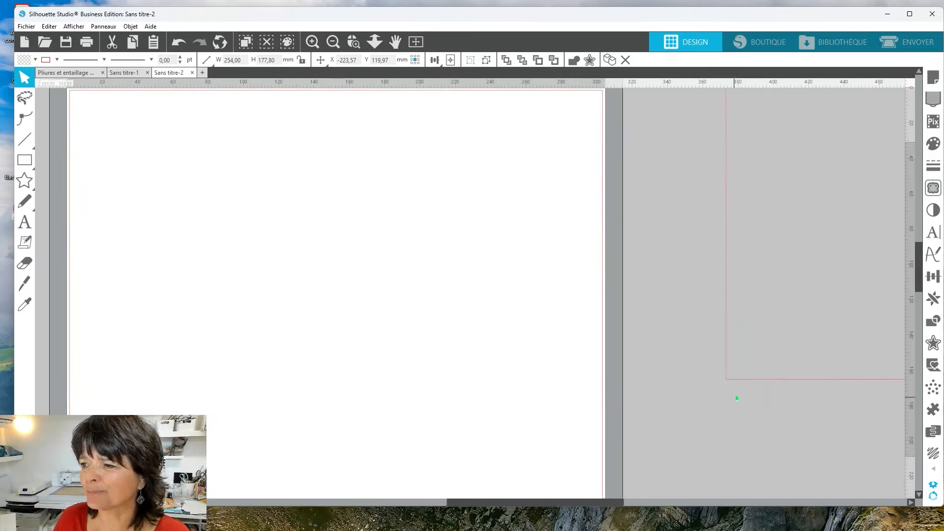
{"action": "left_click_drag", "start_coordinate": [734, 384], "coordinate": [76, 419]}
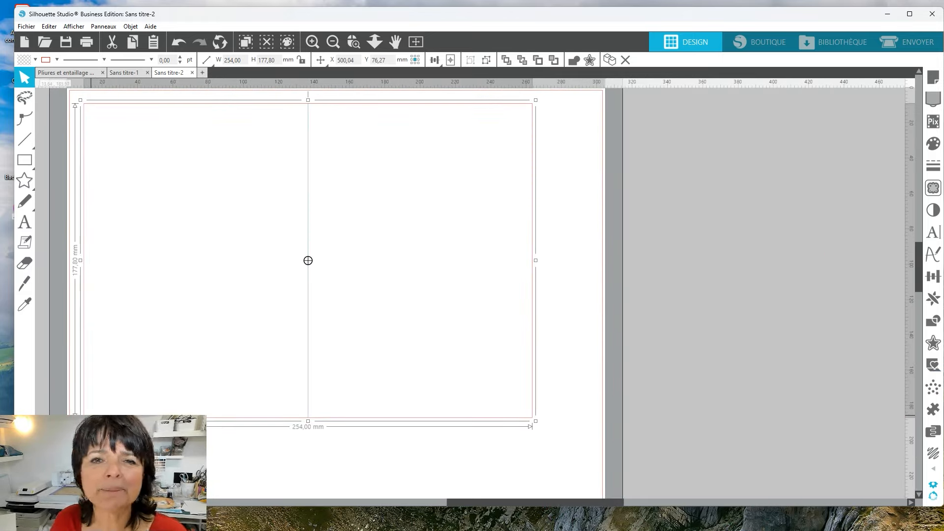
Step: In the send settings by line colour, assign the blue line to tool 2 and disable the red line
{"action": "left_click", "coordinate": [908, 42]}
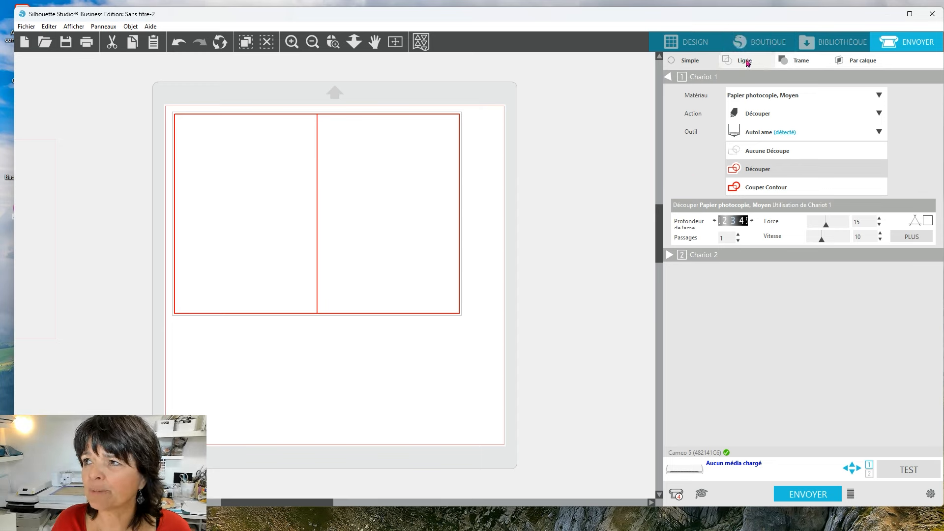
{"action": "left_click", "coordinate": [748, 60]}
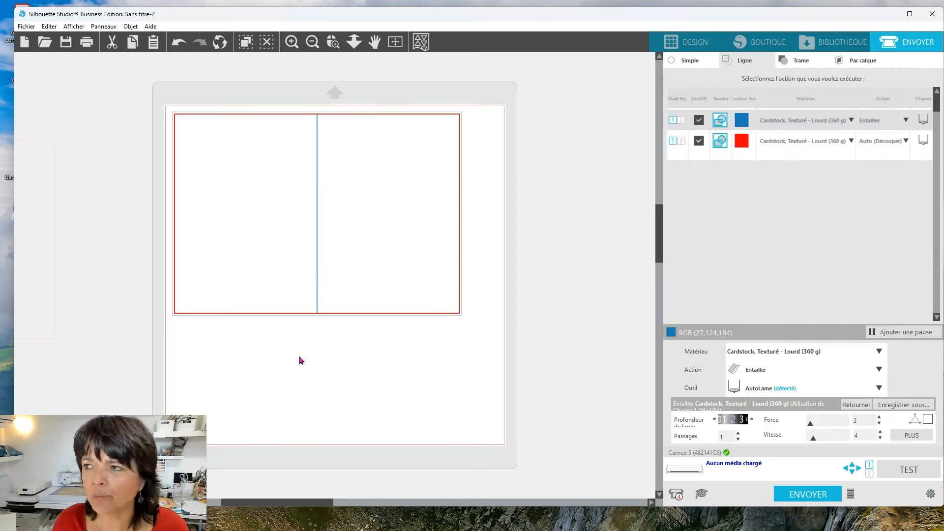
{"action": "left_click", "coordinate": [681, 121]}
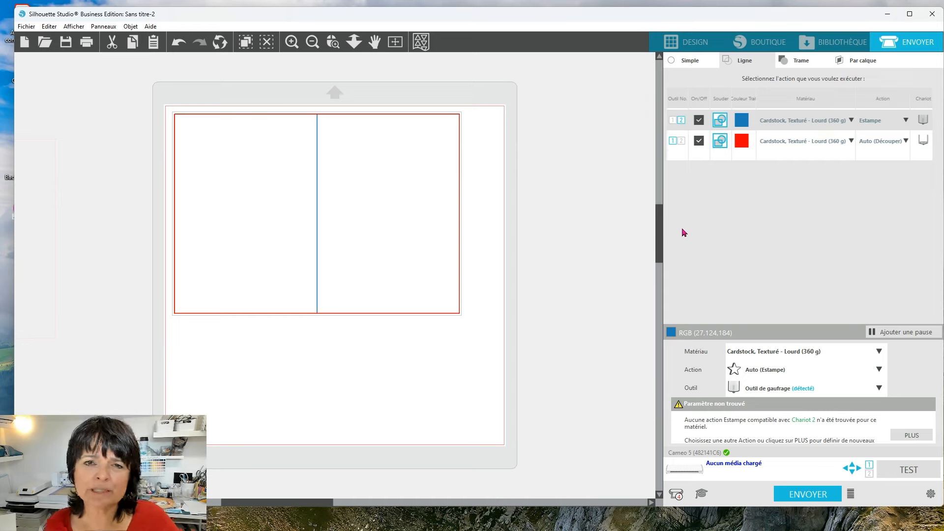
{"action": "left_click", "coordinate": [700, 144]}
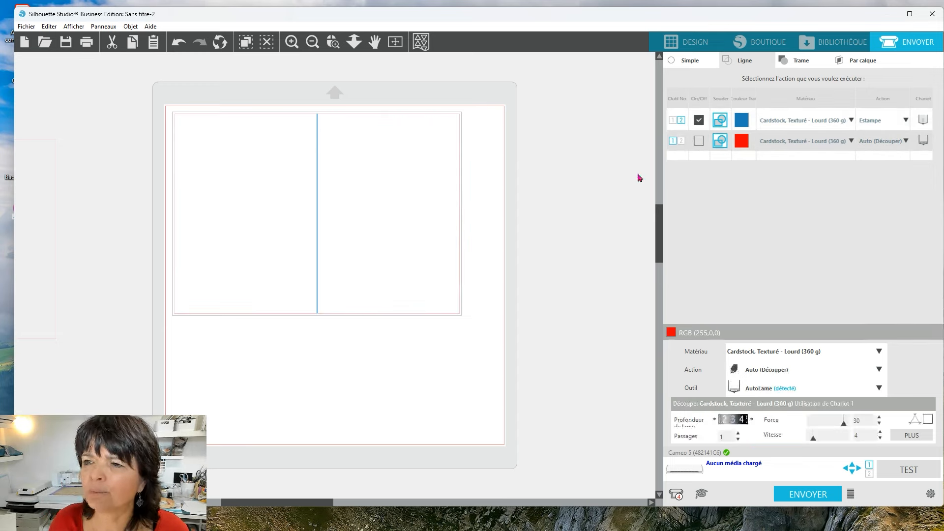
Step: Reassign the blue line to tool 1, disable it, and enable the red cut line
{"action": "left_click", "coordinate": [673, 120]}
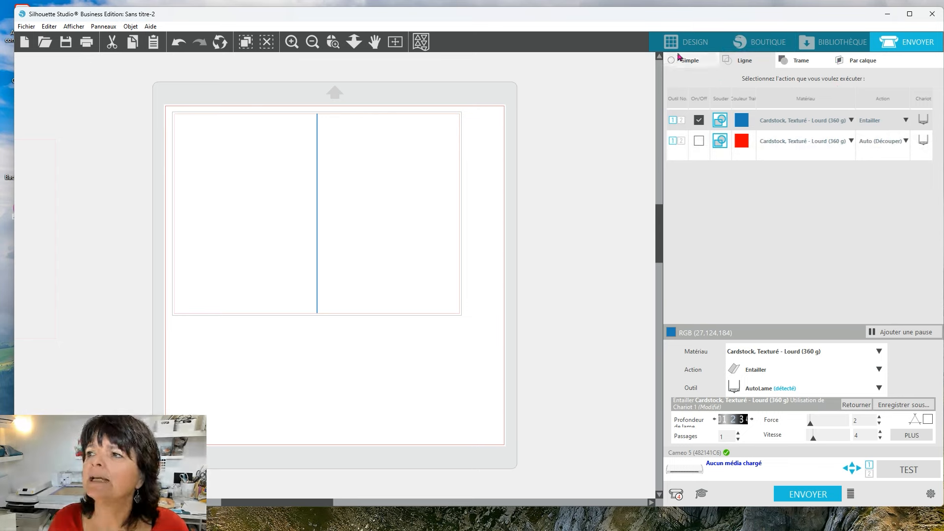
{"action": "left_click", "coordinate": [699, 122]}
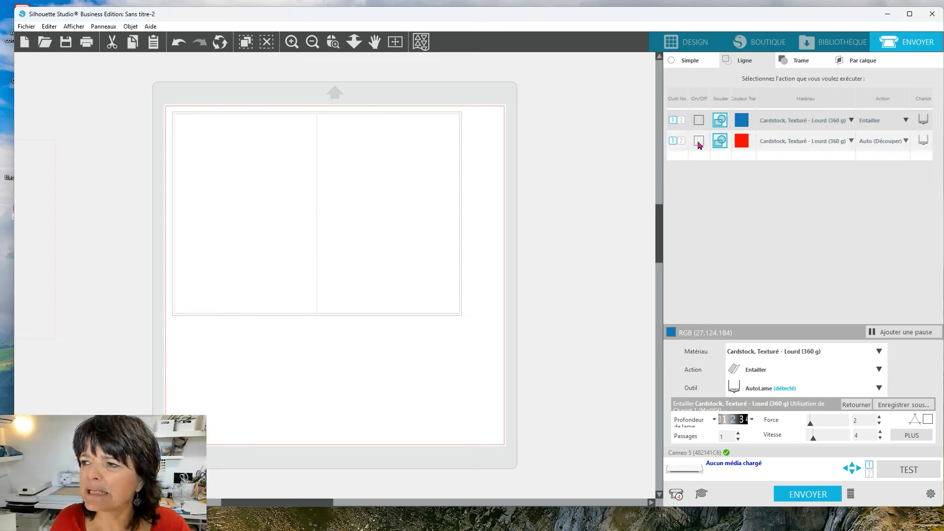
{"action": "left_click", "coordinate": [699, 142]}
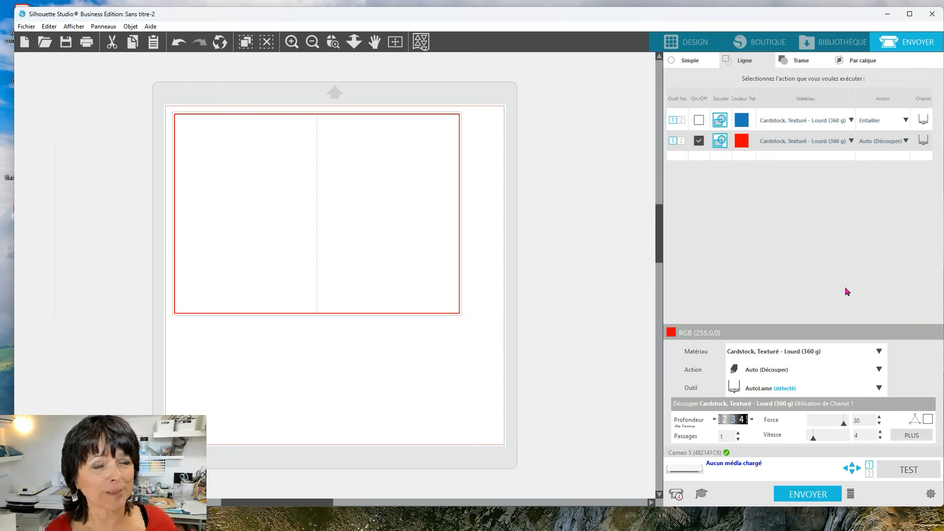
Step: Return to the design view and move the solid-fold card off the mat to about X 460 mm, Y 95 mm
{"action": "left_click", "coordinate": [692, 47]}
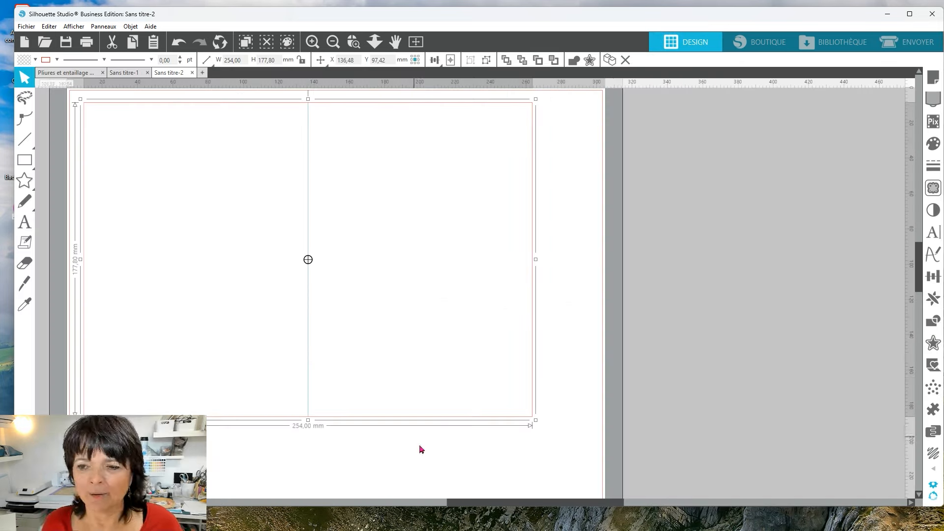
{"action": "left_click_drag", "start_coordinate": [499, 419], "coordinate": [926, 395]}
{"action": "left_click_drag", "start_coordinate": [516, 400], "coordinate": [482, 414]}
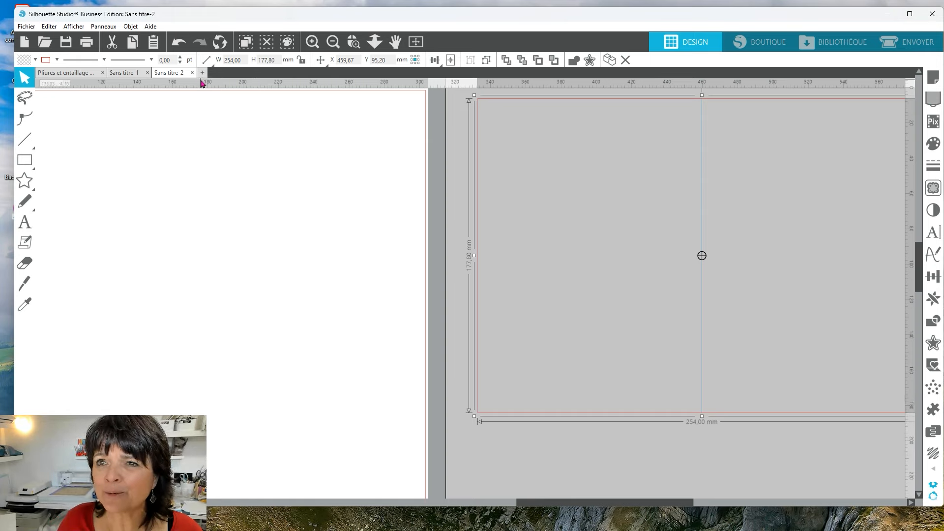
Step: Create a new document and merge the "Summer Sweets SVG Bundle" JPG image into it
{"action": "left_click", "coordinate": [202, 73]}
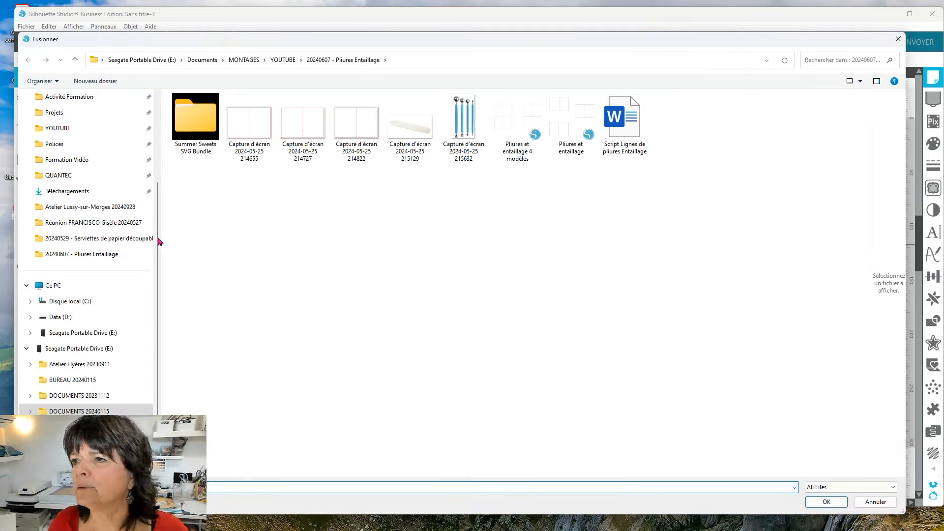
{"action": "double_click", "coordinate": [191, 120]}
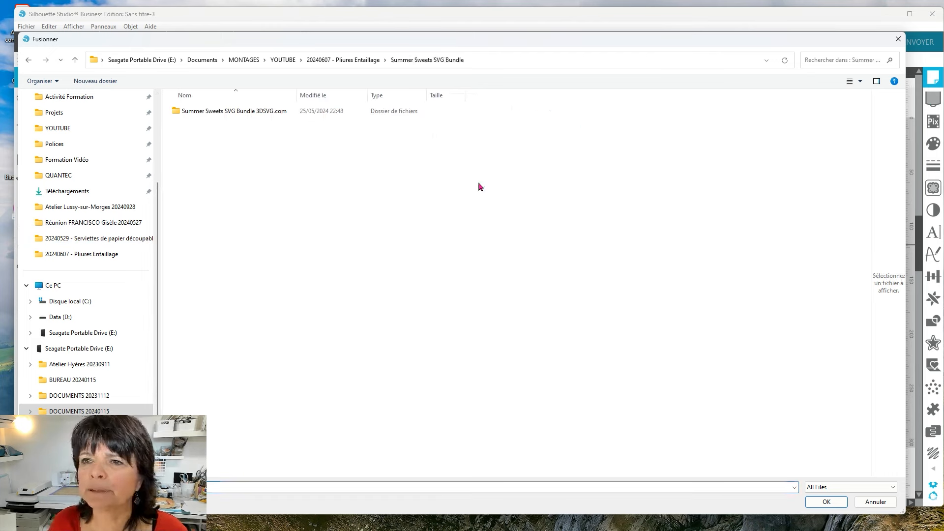
{"action": "double_click", "coordinate": [186, 111]}
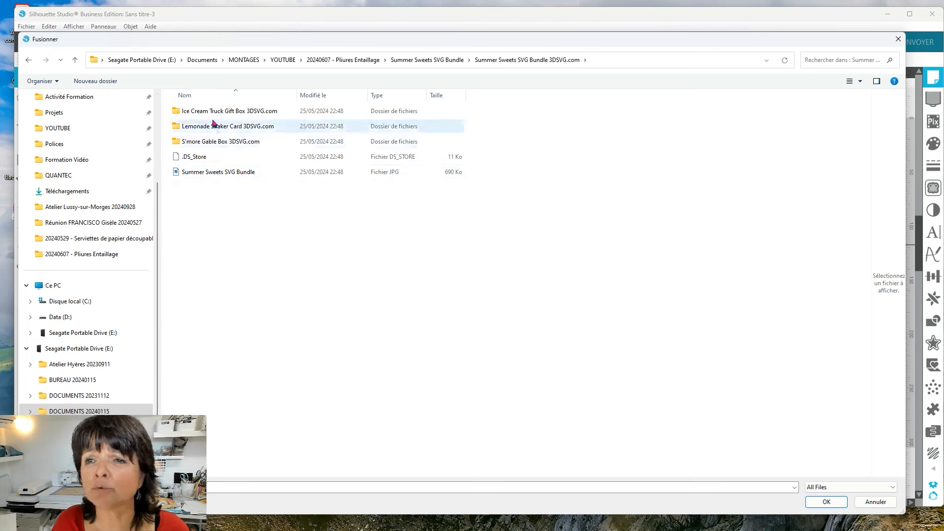
{"action": "left_click", "coordinate": [184, 174]}
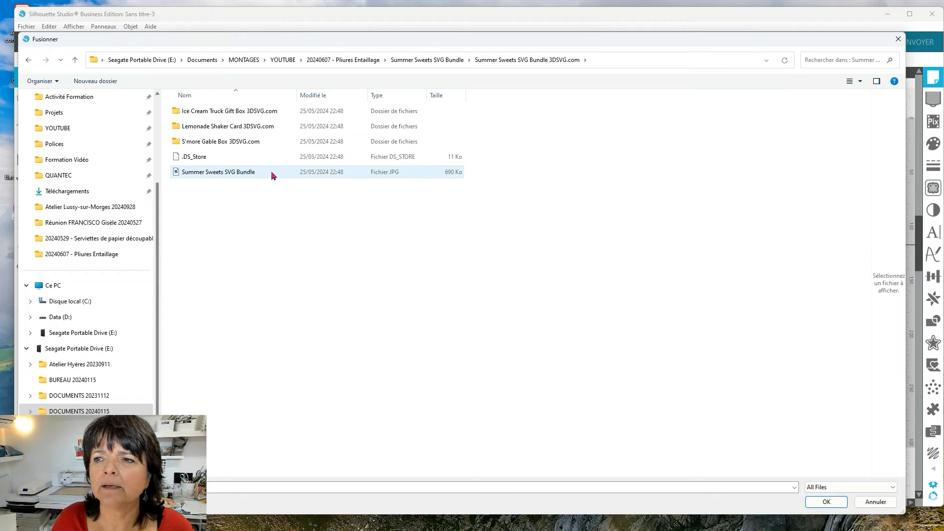
{"action": "double_click", "coordinate": [196, 175]}
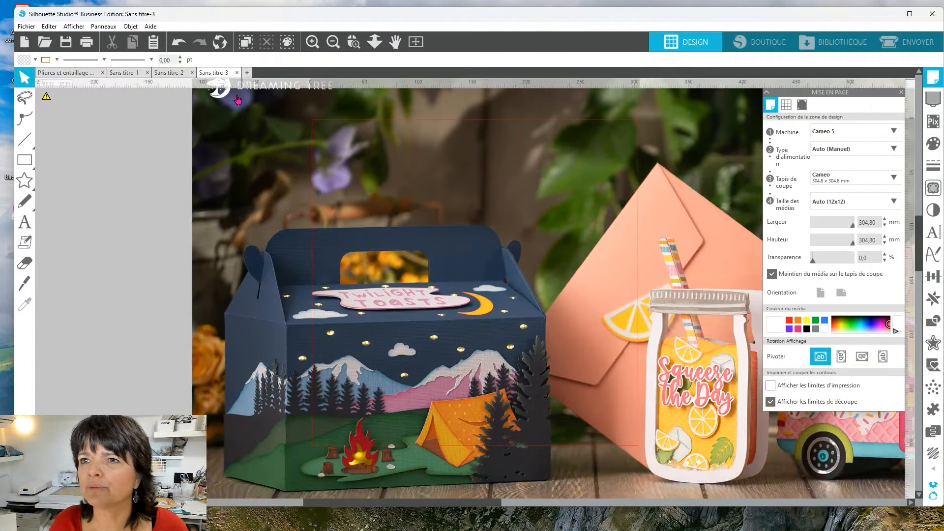
Step: Scale the bundle image to 50% and move it off the mat to about X -469 mm, Y -18 mm
{"action": "left_click", "coordinate": [206, 60]}
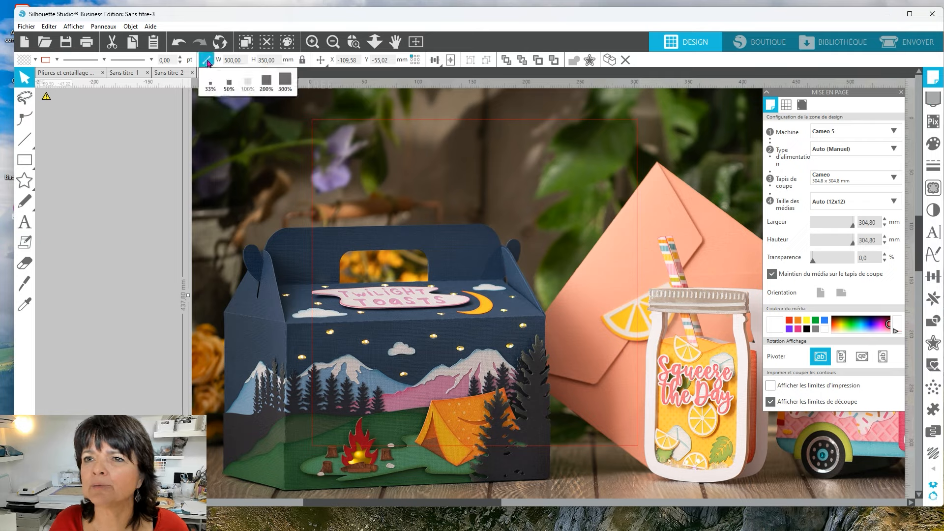
{"action": "left_click", "coordinate": [227, 87]}
{"action": "left_click_drag", "start_coordinate": [751, 246], "coordinate": [462, 220]}
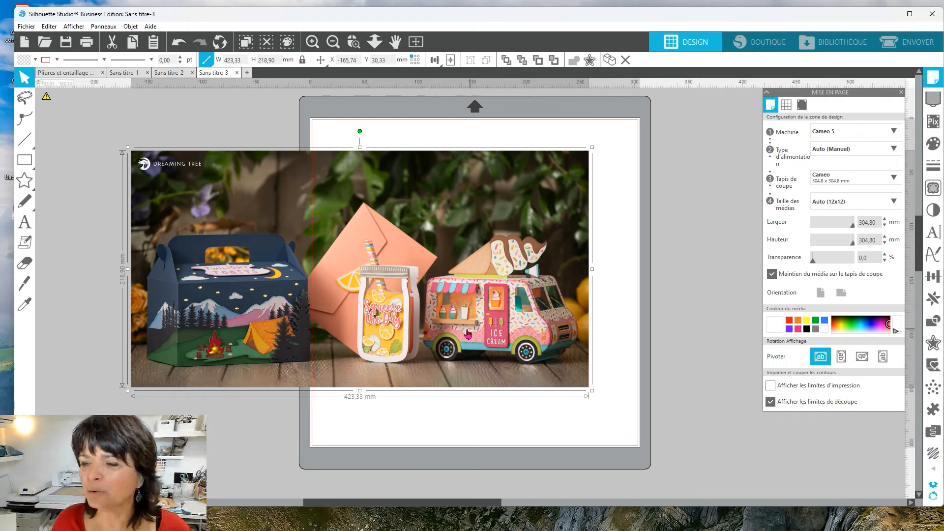
{"action": "left_click_drag", "start_coordinate": [450, 335], "coordinate": [141, 289]}
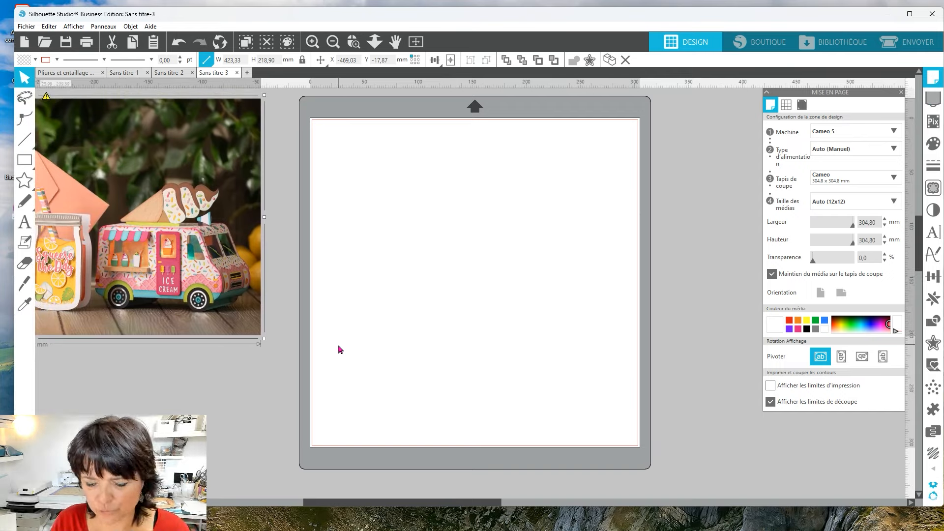
Step: Merge the "ss_element_apricot" file from the S'more Gable Box "SVG > Extras > Solid Score Line" folder into the document
{"action": "key", "text": "ctrl+m"}
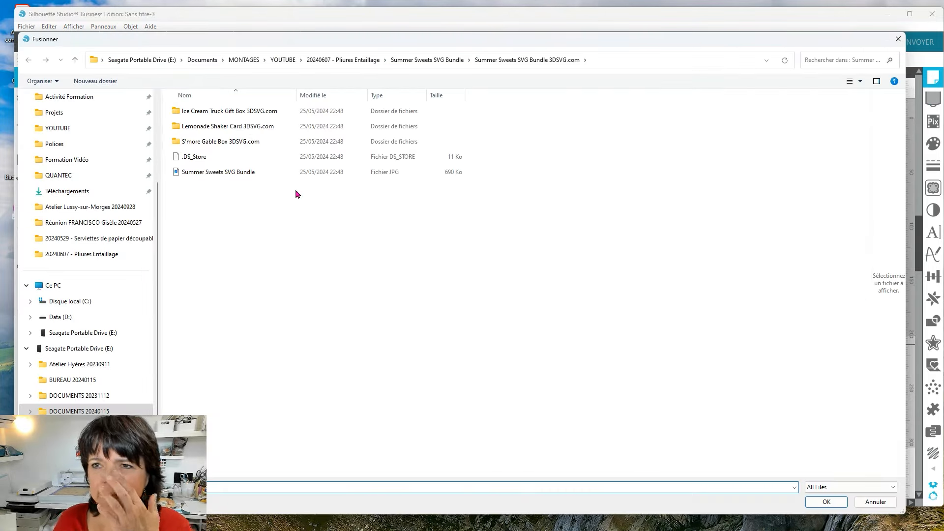
{"action": "left_click", "coordinate": [228, 142]}
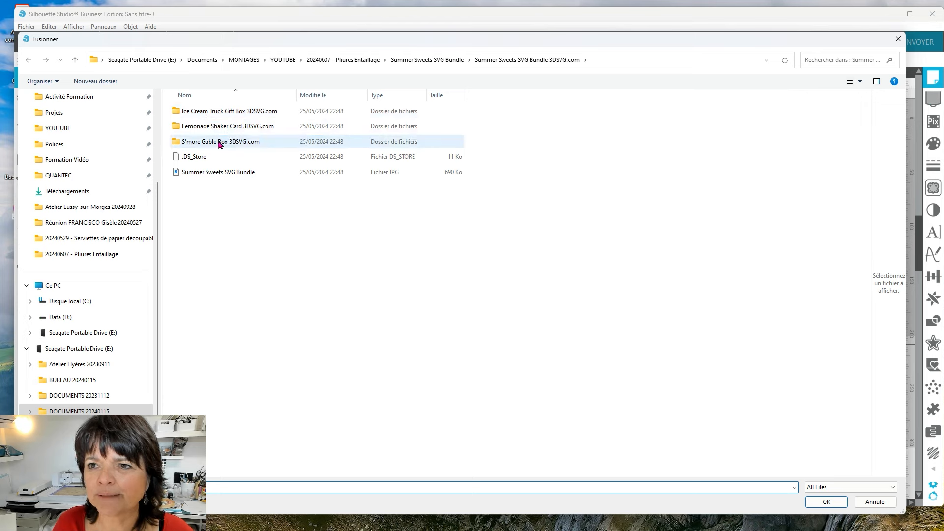
{"action": "double_click", "coordinate": [219, 143]}
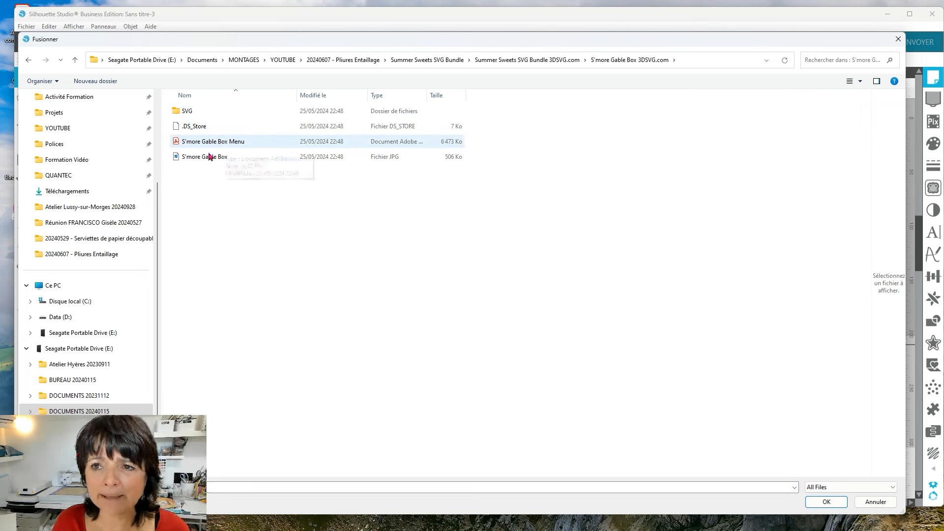
{"action": "double_click", "coordinate": [183, 112]}
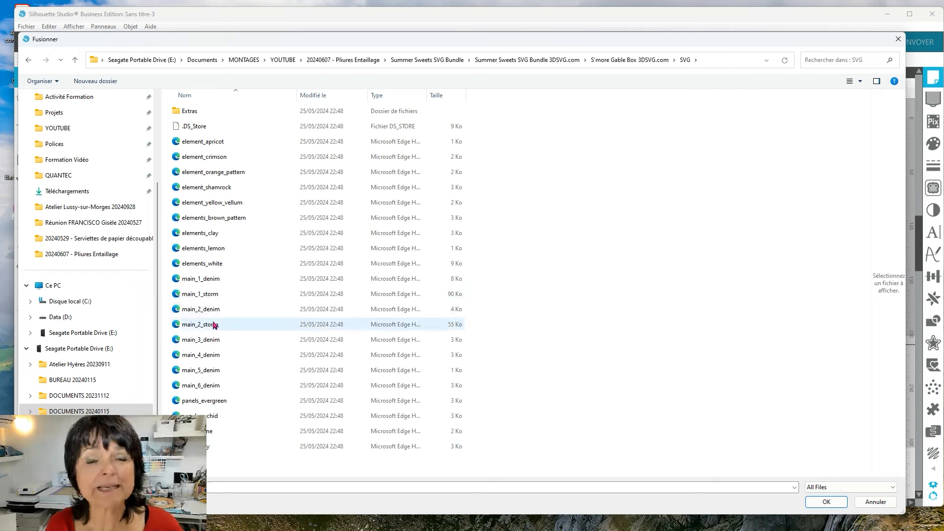
{"action": "double_click", "coordinate": [182, 113]}
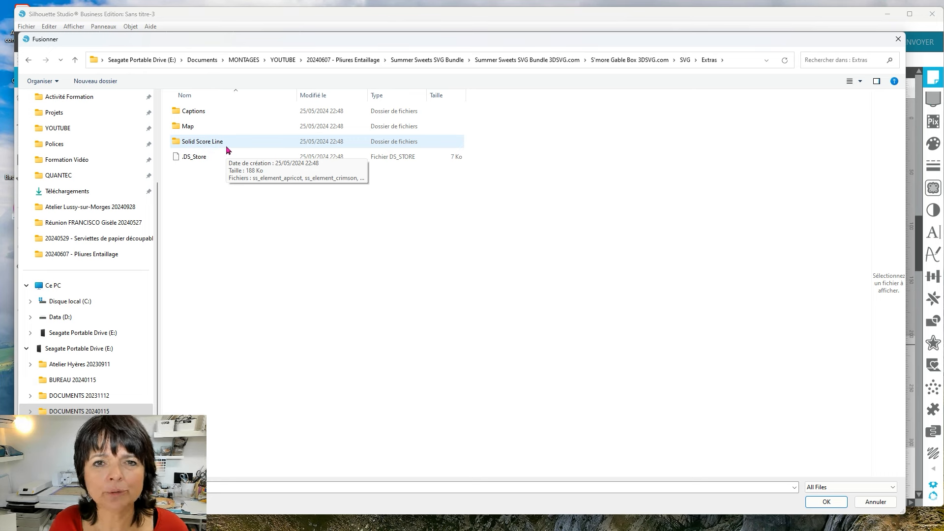
{"action": "double_click", "coordinate": [182, 143]}
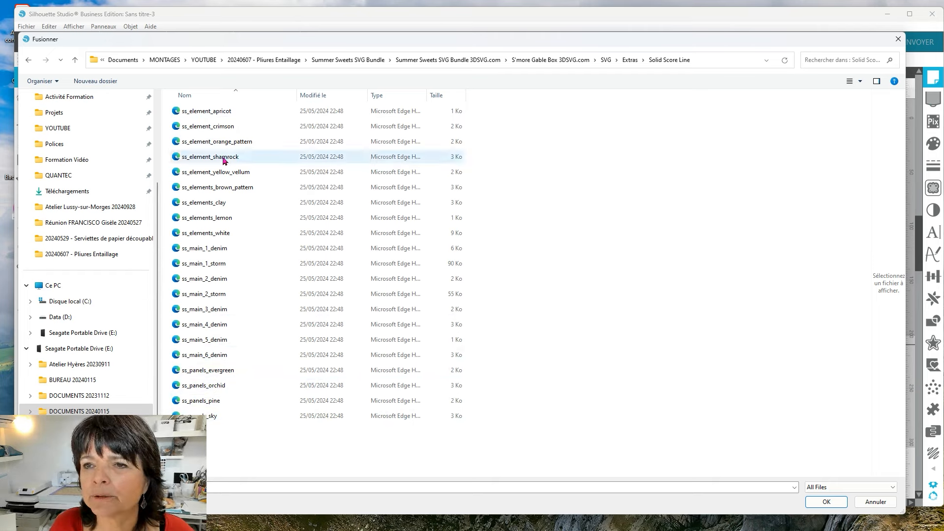
{"action": "double_click", "coordinate": [211, 110]}
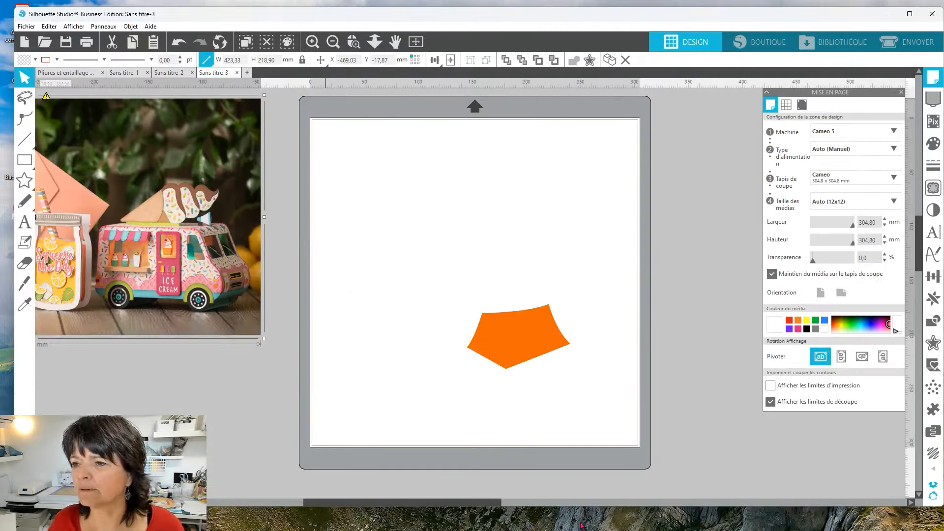
Step: Move the orange shape to about X 71 mm, Y 78 mm and make its fill transparent
{"action": "left_click", "coordinate": [511, 359]}
{"action": "left_click_drag", "start_coordinate": [495, 351], "coordinate": [414, 250]}
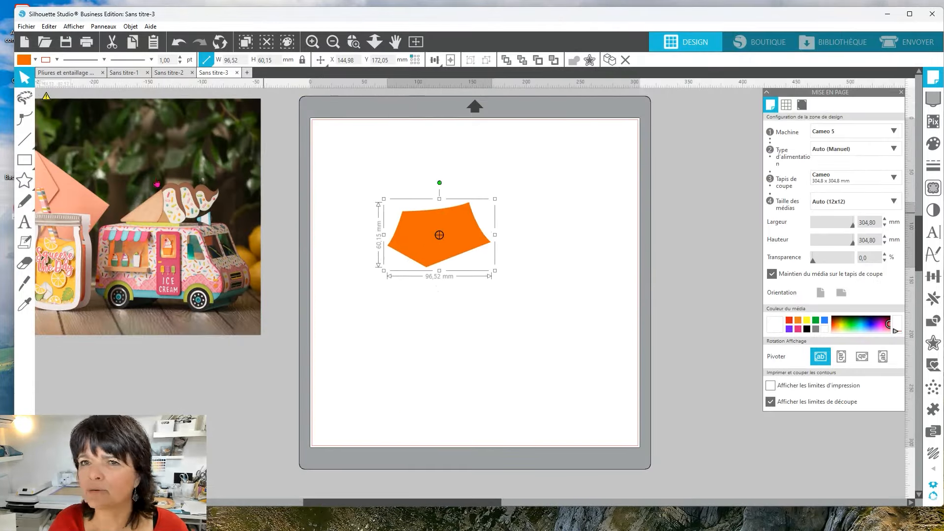
{"action": "left_click", "coordinate": [33, 63]}
{"action": "left_click", "coordinate": [69, 80]}
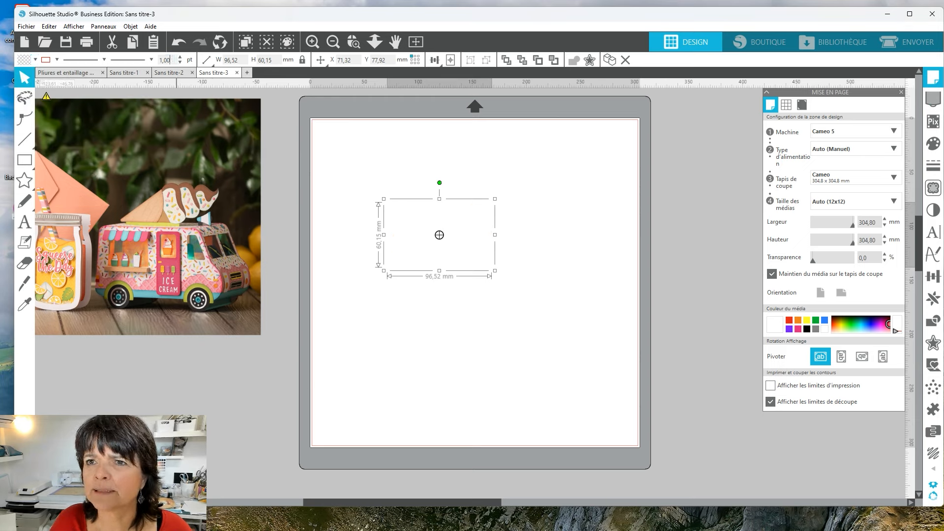
Step: Adjust the merged shape's outline weight and colour, and delete the shape from the mat
{"action": "left_click", "coordinate": [180, 62]}
{"action": "left_click", "coordinate": [57, 61]}
{"action": "left_click", "coordinate": [52, 113]}
{"action": "key", "text": "Delete"}
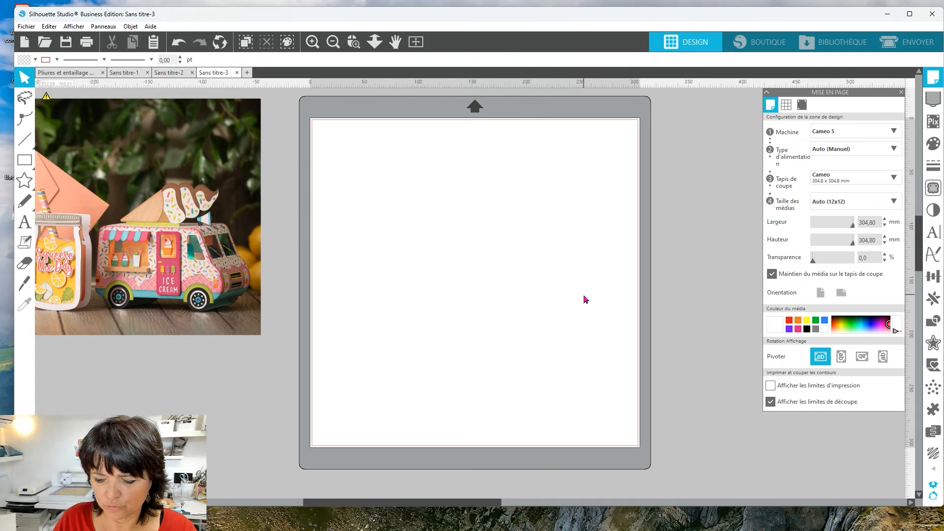
Step: Merge the dark green panels SVG from the Solid Score Line folder and give its pieces a red outline and transparent fill
{"action": "key", "text": "ctrl+m"}
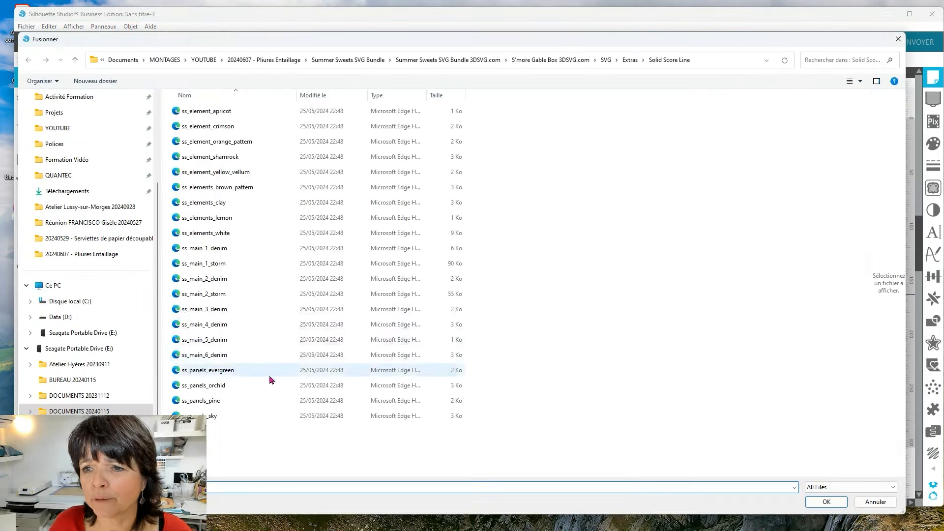
{"action": "double_click", "coordinate": [223, 418]}
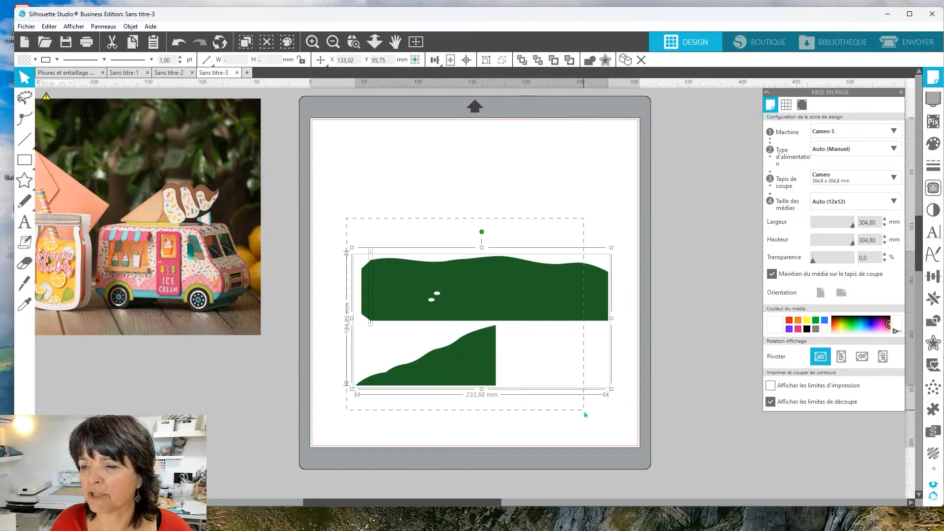
{"action": "left_click", "coordinate": [56, 59]}
{"action": "left_click", "coordinate": [55, 108]}
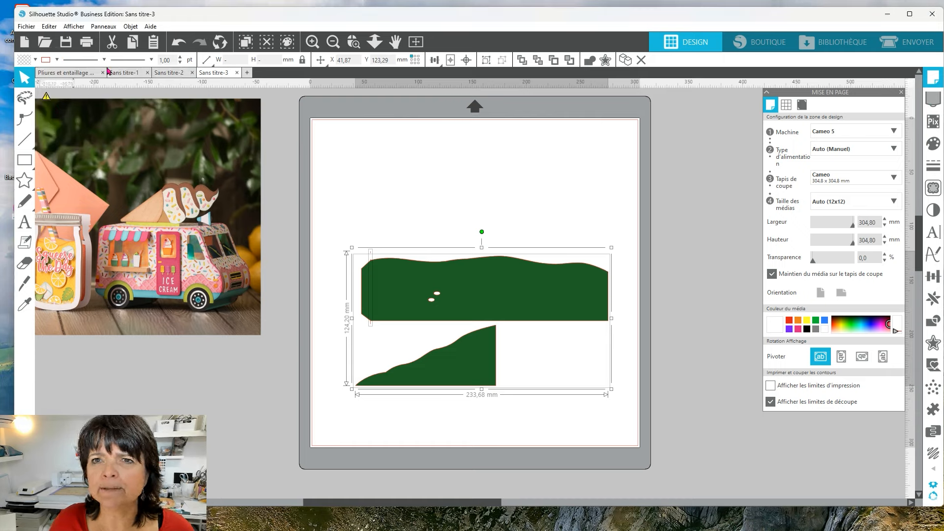
{"action": "left_click_drag", "start_coordinate": [315, 221], "coordinate": [590, 393]}
{"action": "left_click", "coordinate": [34, 59]}
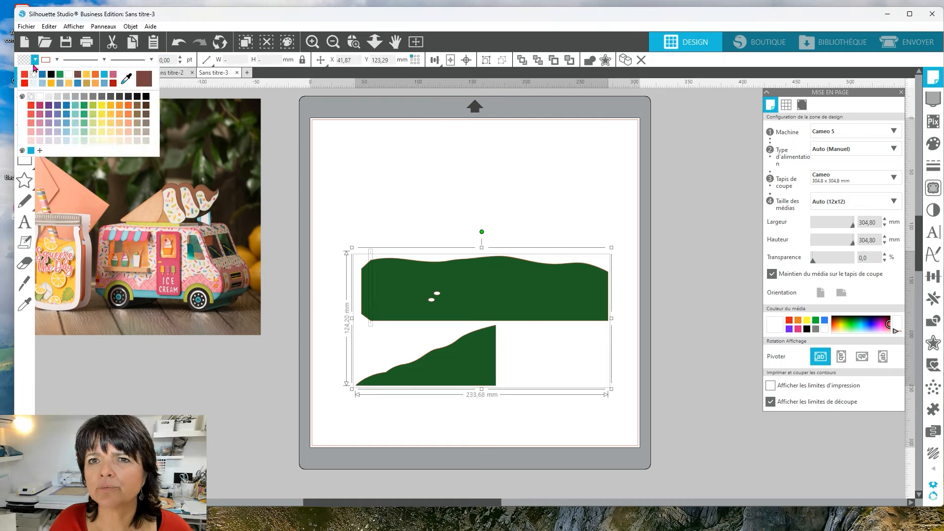
{"action": "left_click", "coordinate": [33, 74]}
{"action": "left_click", "coordinate": [451, 433]}
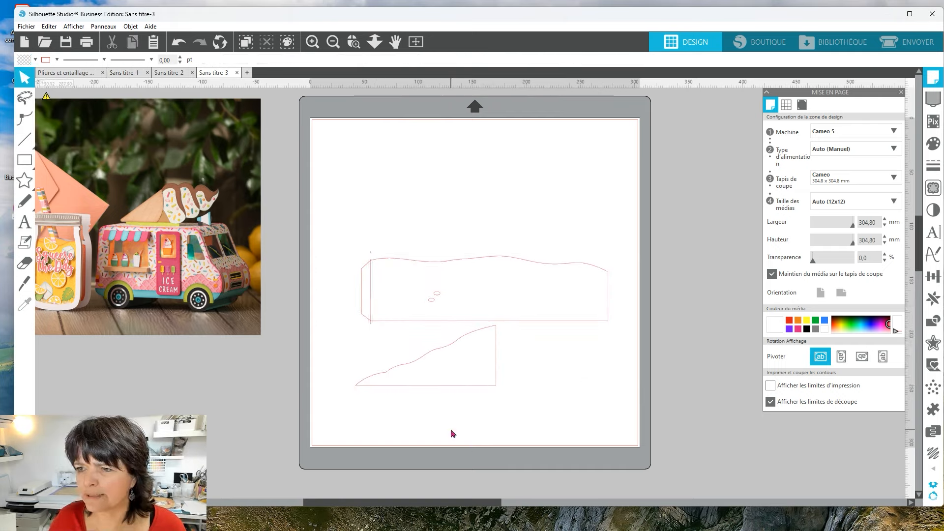
Step: Separate the segments of the fold line beside the upper panel's glue tab and delete the short segment sticking out above the panel
{"action": "left_click", "coordinate": [353, 42]}
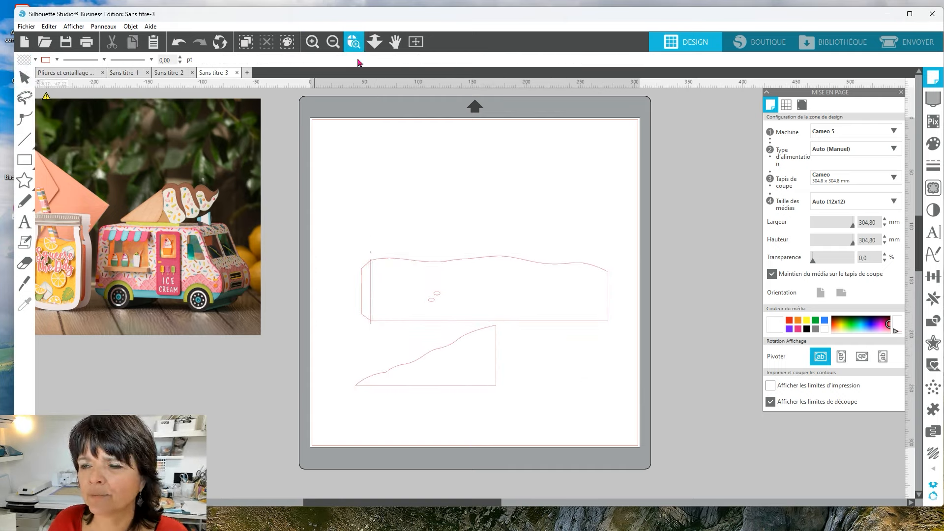
{"action": "left_click", "coordinate": [374, 291]}
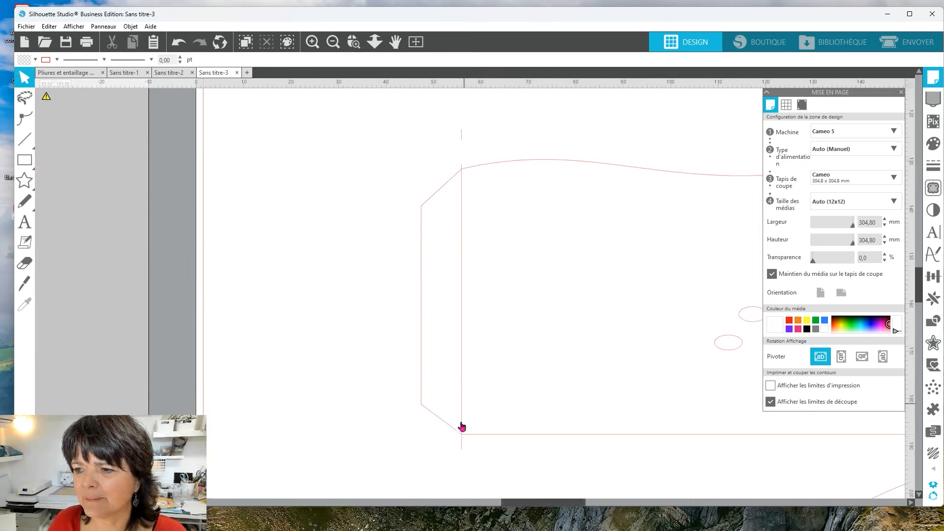
{"action": "left_click", "coordinate": [461, 138]}
{"action": "right_click", "coordinate": [357, 165]}
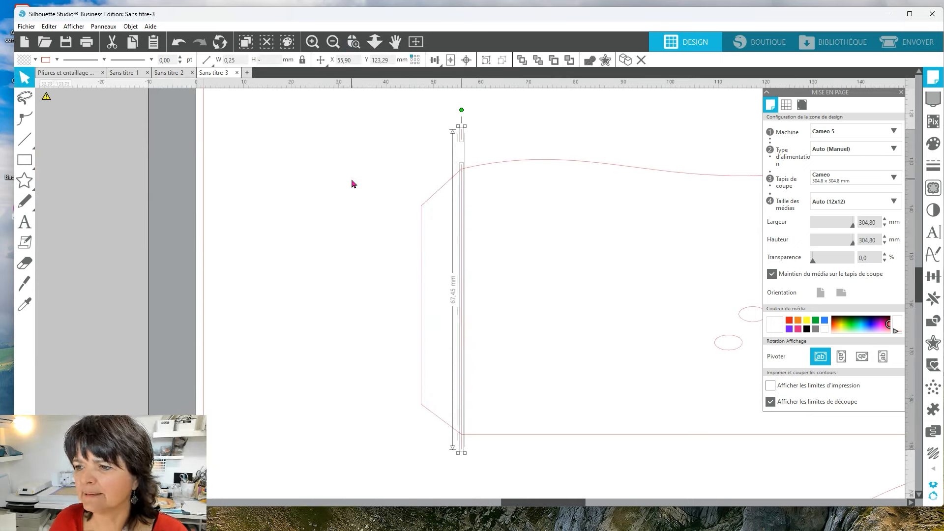
{"action": "left_click", "coordinate": [460, 141]}
{"action": "left_click", "coordinate": [646, 103]}
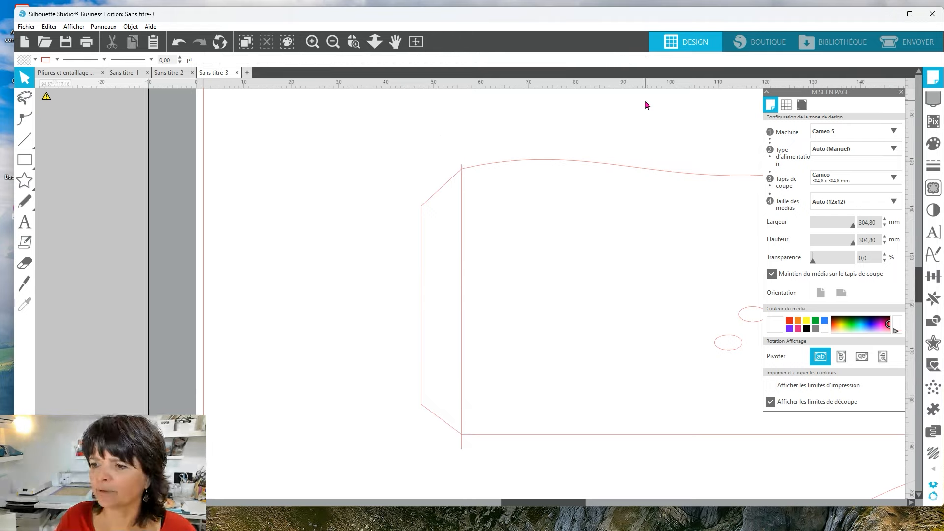
{"action": "left_click", "coordinate": [332, 43]}
{"action": "left_click", "coordinate": [332, 46]}
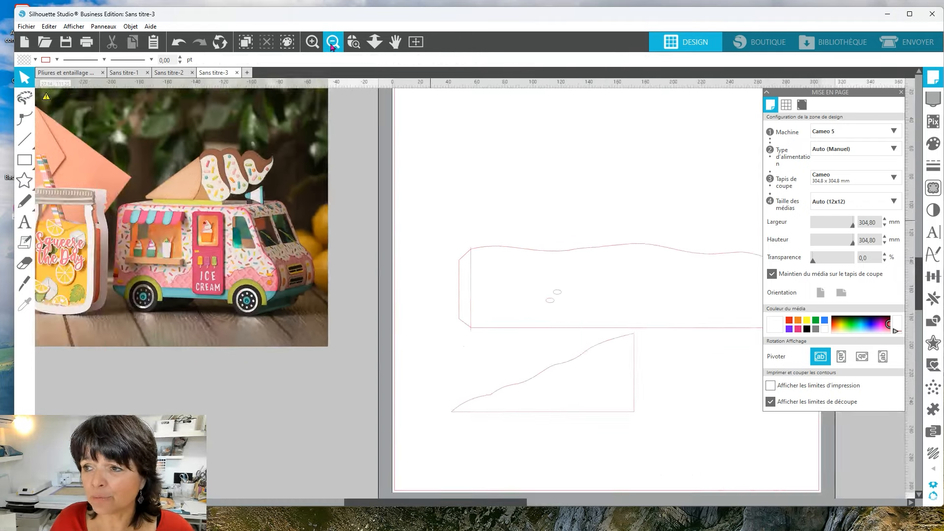
{"action": "left_click", "coordinate": [332, 46]}
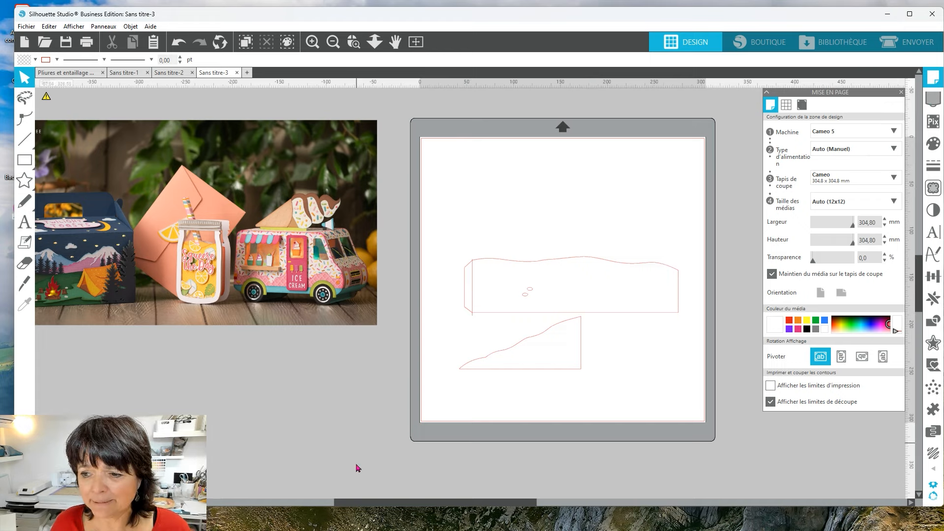
{"action": "left_click_drag", "start_coordinate": [367, 503], "coordinate": [447, 502]}
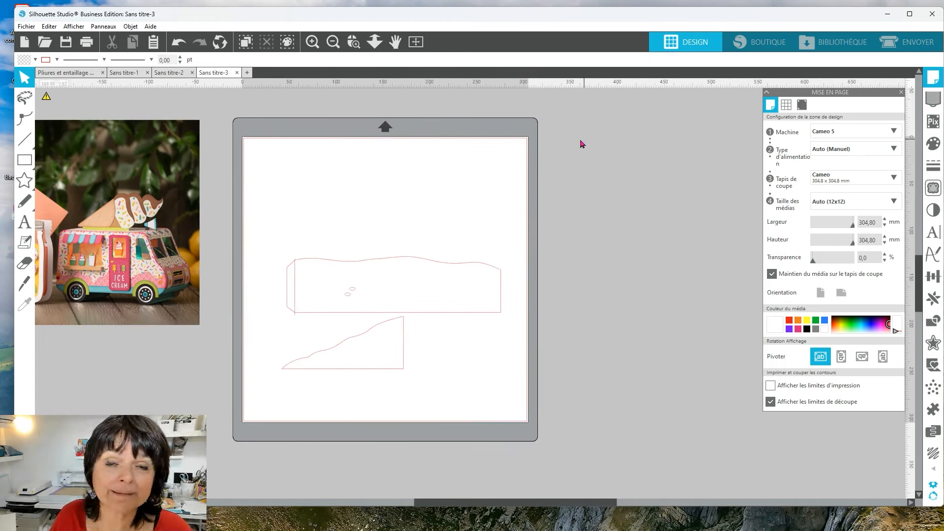
Step: Set the outline colour of the upper panel's remaining fold line to blue
{"action": "left_click", "coordinate": [296, 285]}
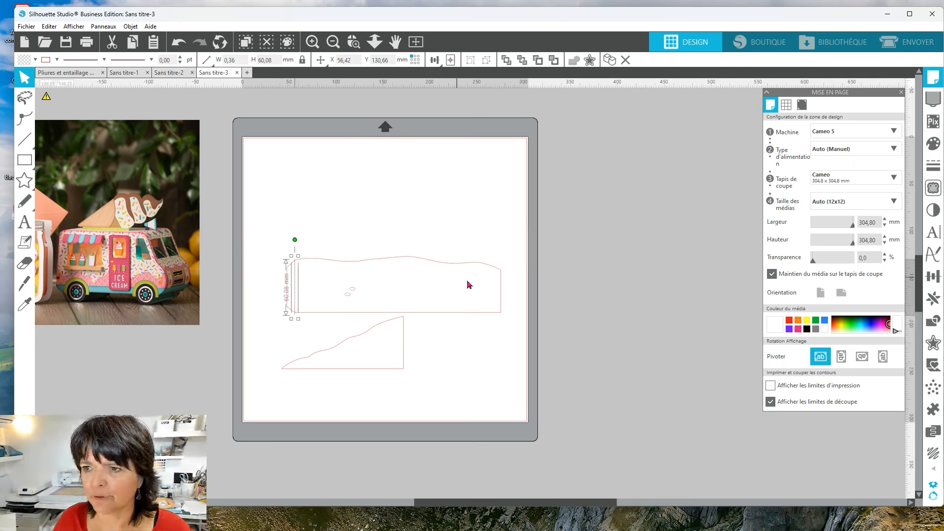
{"action": "left_click_drag", "start_coordinate": [290, 301], "coordinate": [289, 301]}
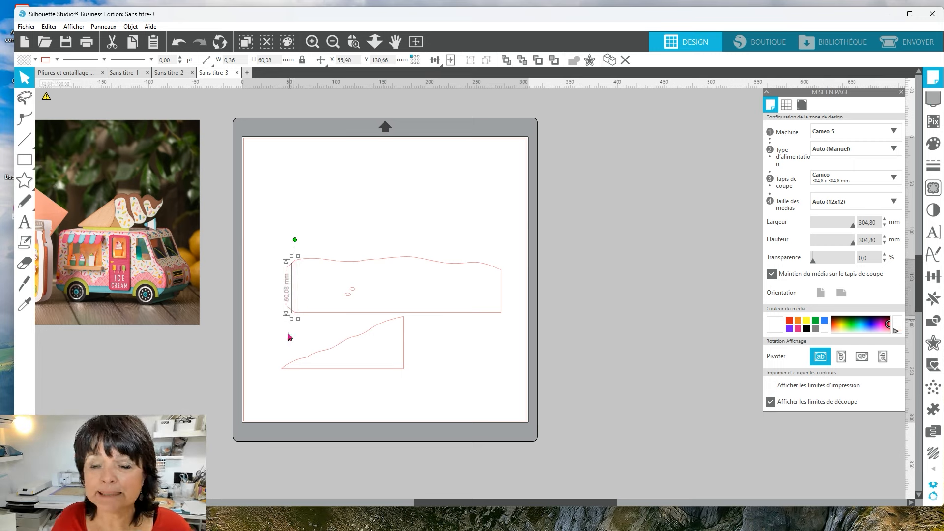
{"action": "left_click", "coordinate": [57, 60]}
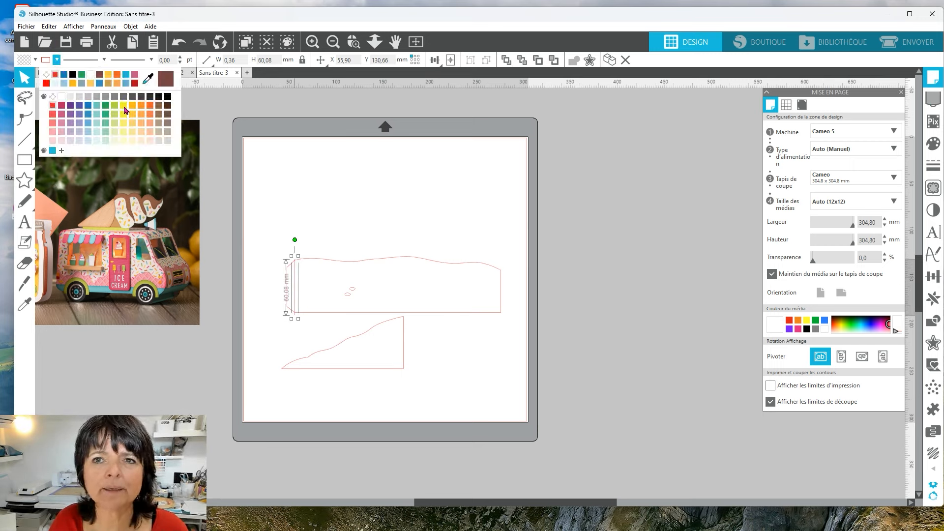
{"action": "left_click", "coordinate": [88, 106]}
Step: Select both panels with the fold line and examine their send settings sorted by line colour
{"action": "left_click_drag", "start_coordinate": [245, 223], "coordinate": [546, 385]}
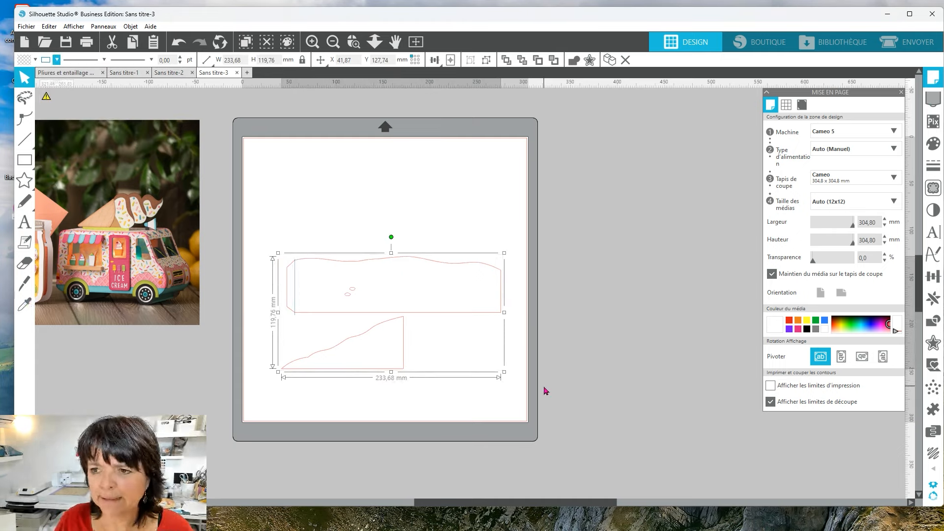
{"action": "left_click", "coordinate": [893, 39]}
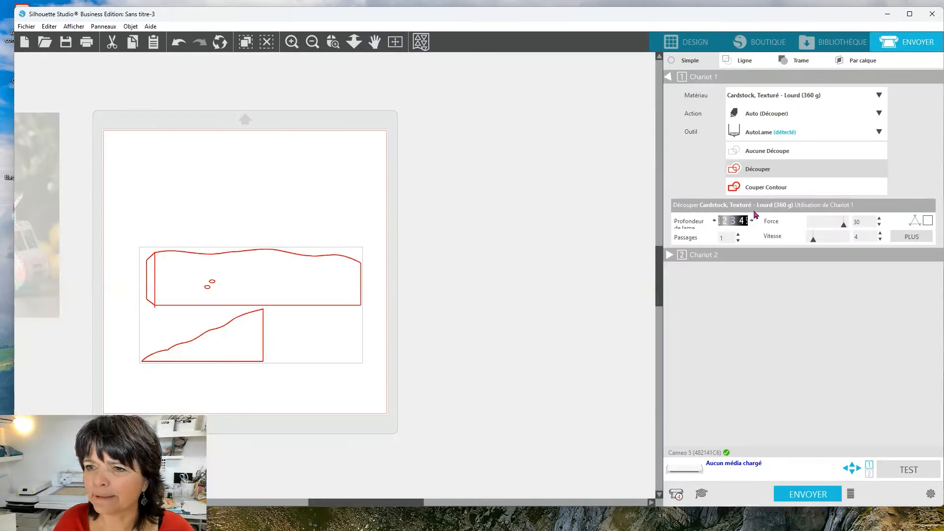
{"action": "left_click", "coordinate": [751, 68]}
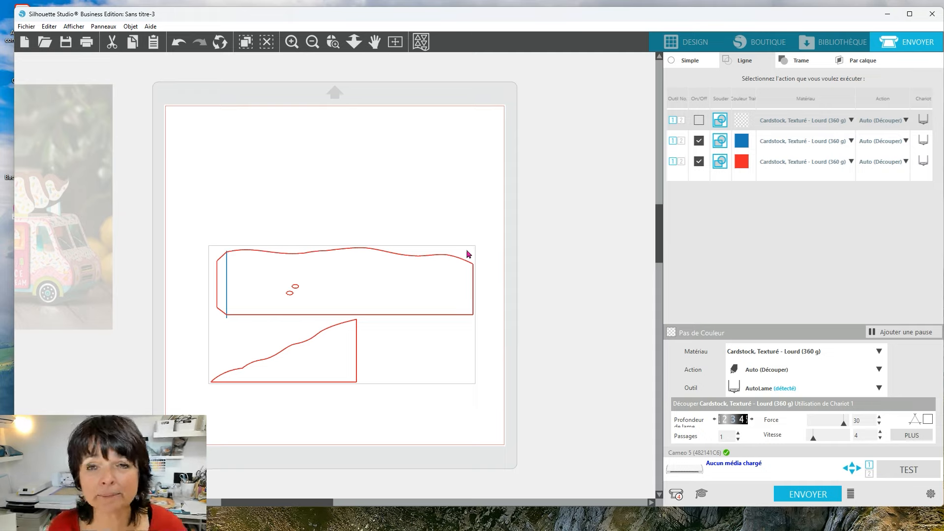
Step: Move the panels off the mat to about X 351 mm, Y 91 mm, and merge "panels_evergreen" from the S'more Gable Box "SVG" folder
{"action": "left_click", "coordinate": [691, 44]}
{"action": "left_click_drag", "start_coordinate": [365, 375], "coordinate": [655, 339]}
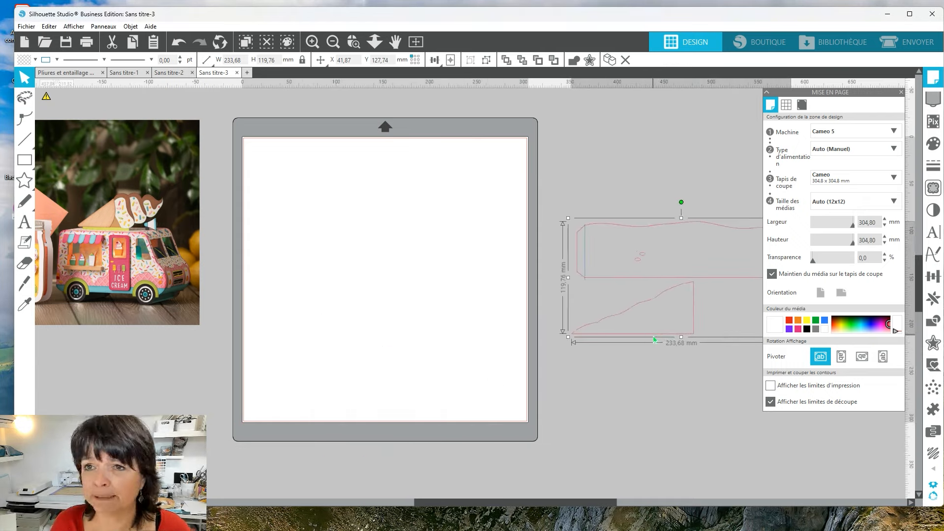
{"action": "key", "text": "ctrl+m"}
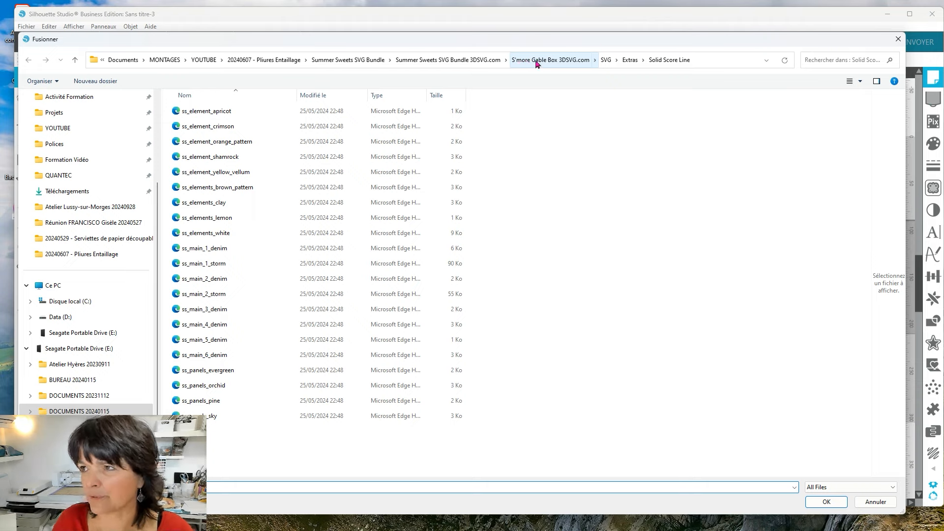
{"action": "left_click", "coordinate": [606, 60]}
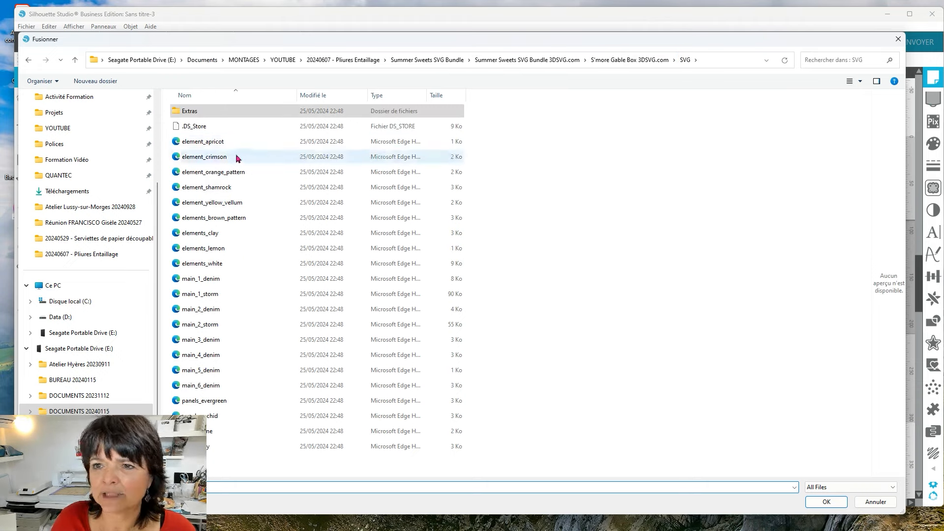
{"action": "double_click", "coordinate": [212, 401]}
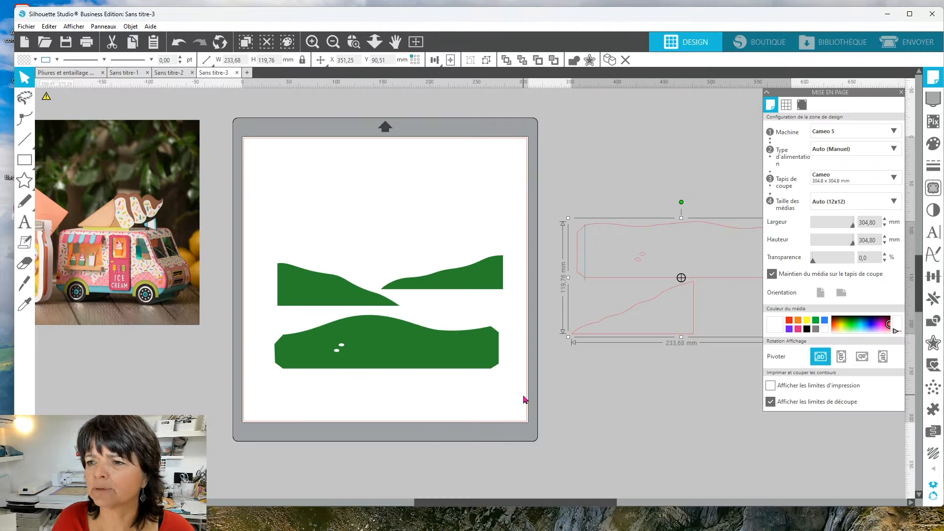
Step: Give the merged evergreen panels a transparent fill and a red outline
{"action": "left_click_drag", "start_coordinate": [250, 217], "coordinate": [517, 425]}
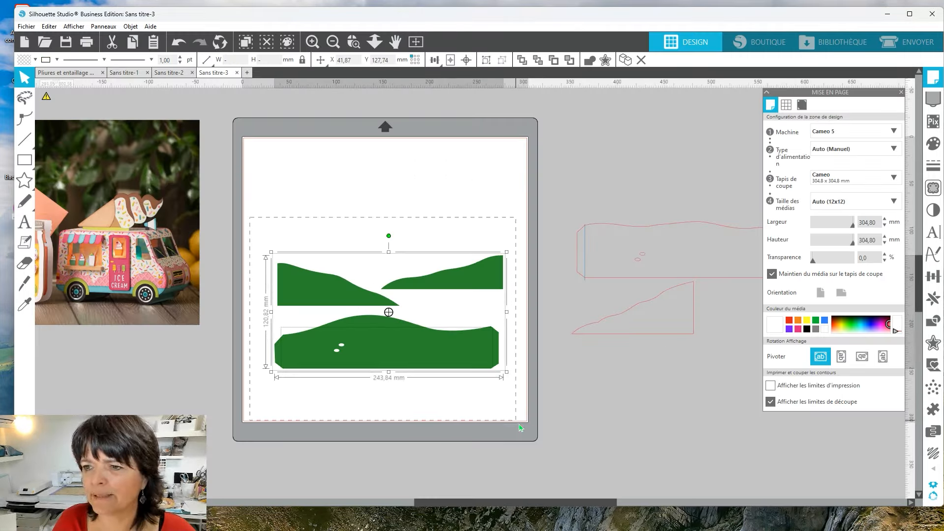
{"action": "left_click", "coordinate": [35, 59]}
{"action": "left_click", "coordinate": [35, 76]}
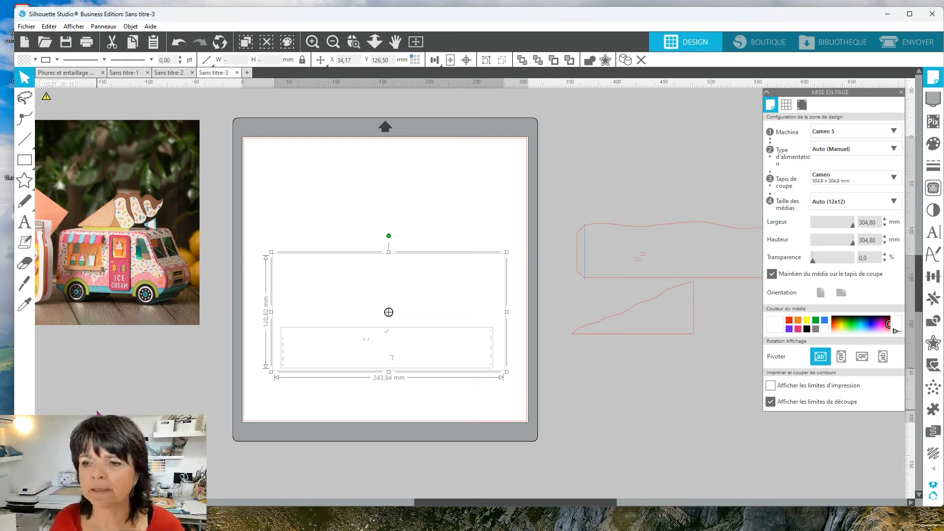
{"action": "left_click", "coordinate": [57, 60]}
{"action": "left_click", "coordinate": [53, 110]}
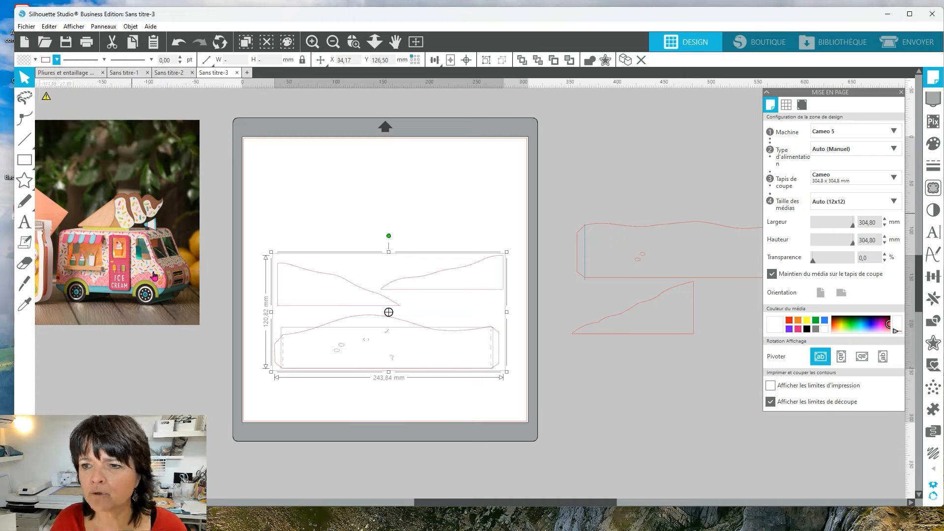
{"action": "left_click", "coordinate": [343, 397]}
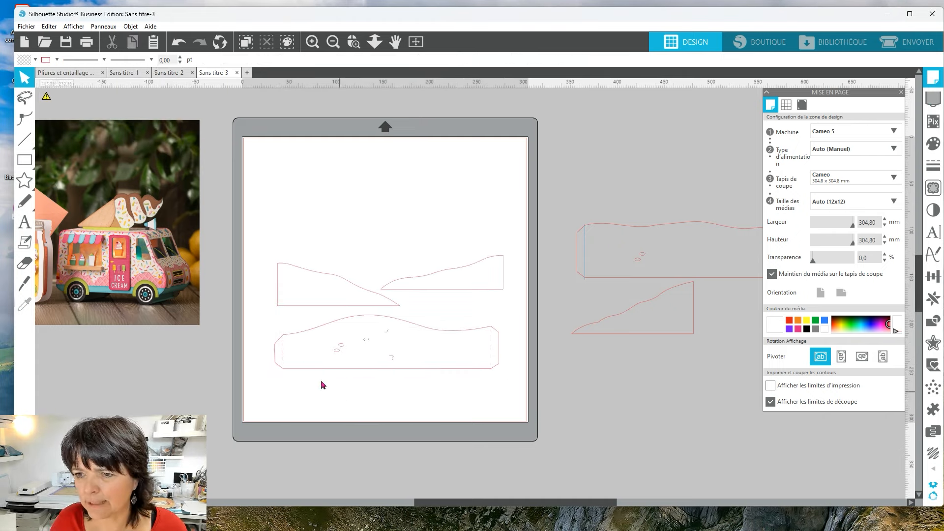
Step: Draw a vertical line about 40 mm long over the dashed fold beside the lower panel's glue tab and align it at X 43.35 mm
{"action": "left_click", "coordinate": [354, 42]}
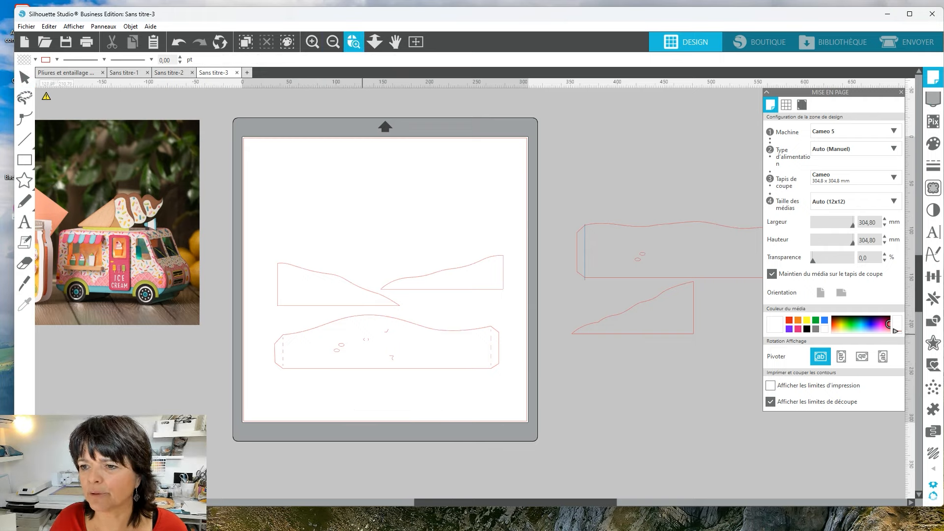
{"action": "left_click_drag", "start_coordinate": [275, 309], "coordinate": [472, 402]}
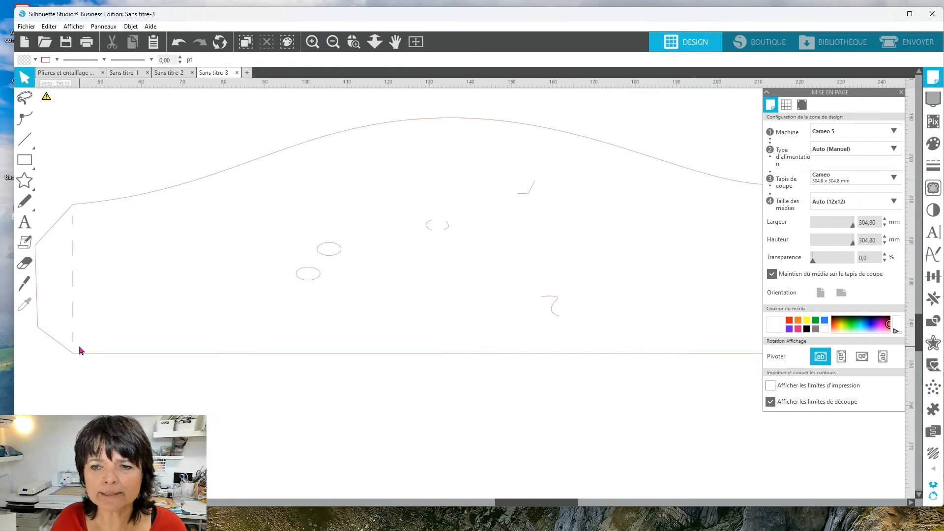
{"action": "left_click", "coordinate": [73, 342]}
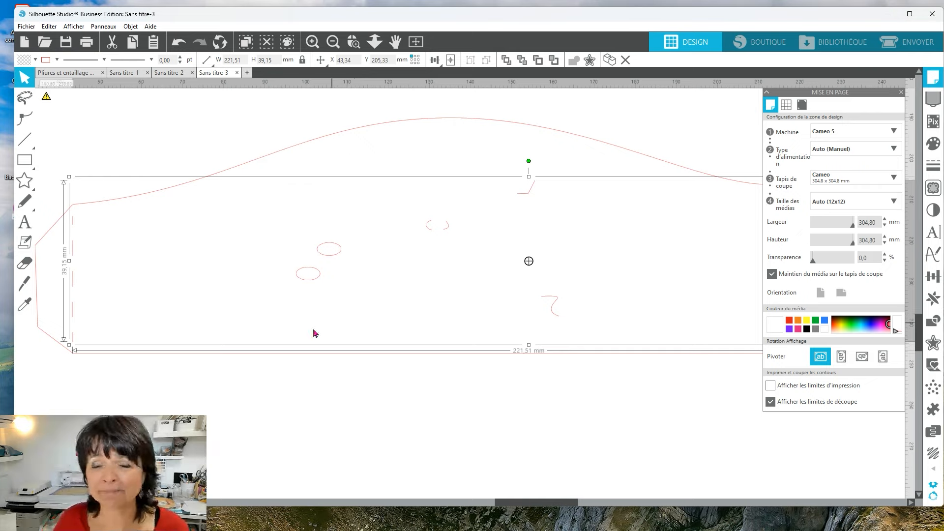
{"action": "left_click", "coordinate": [25, 138]}
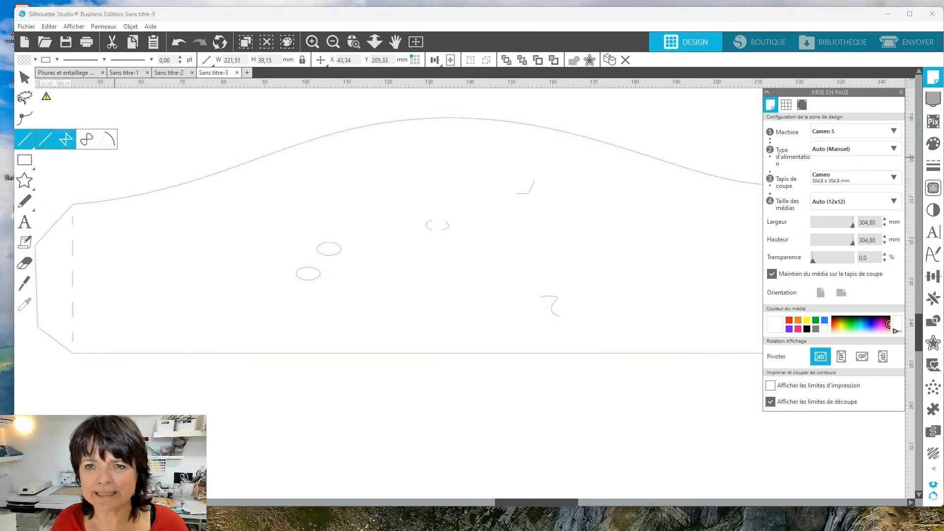
{"action": "left_click", "coordinate": [73, 197]}
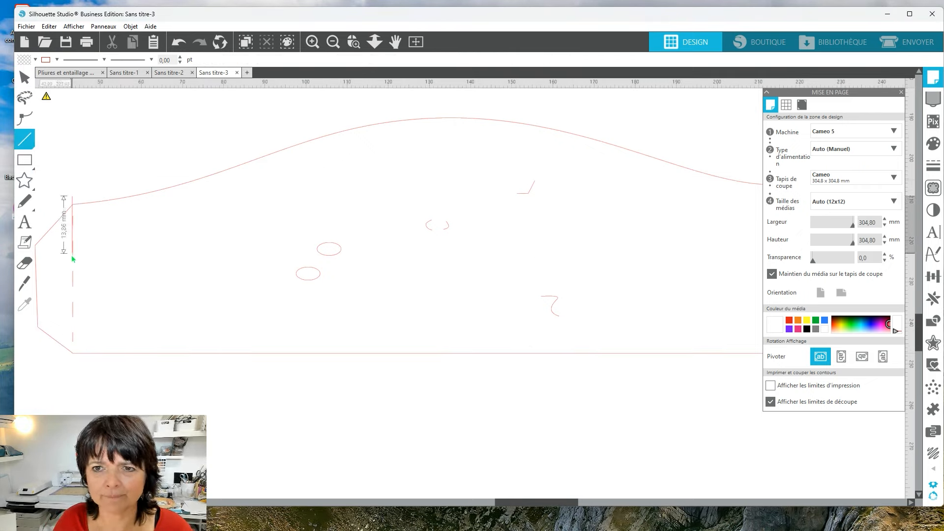
{"action": "left_click", "coordinate": [85, 363]}
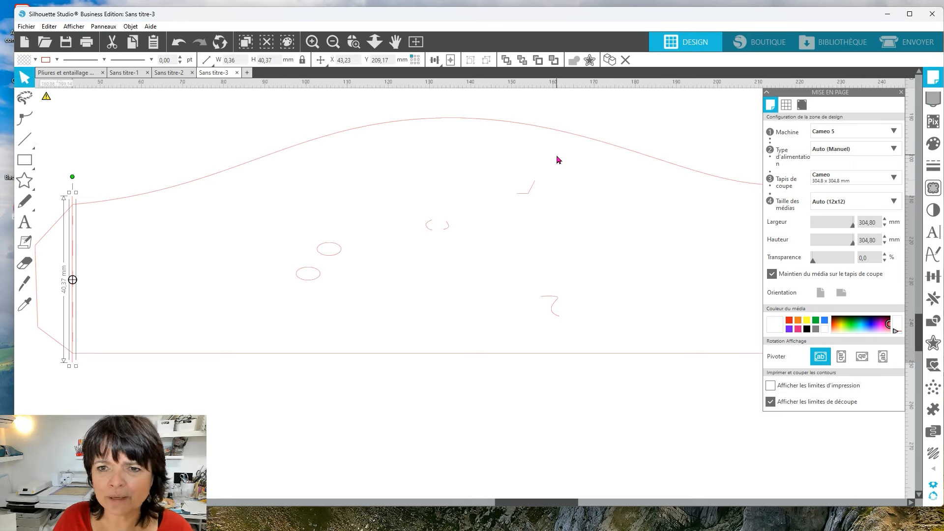
{"action": "key", "text": "Right"}
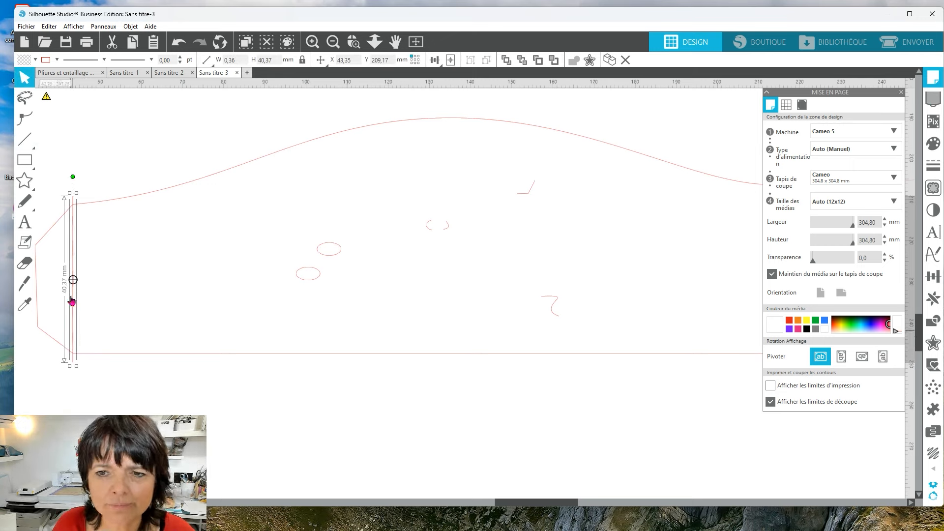
Step: Give the vertical line over the lower panel's fold a blue outline
{"action": "left_click", "coordinate": [57, 60]}
{"action": "left_click", "coordinate": [87, 109]}
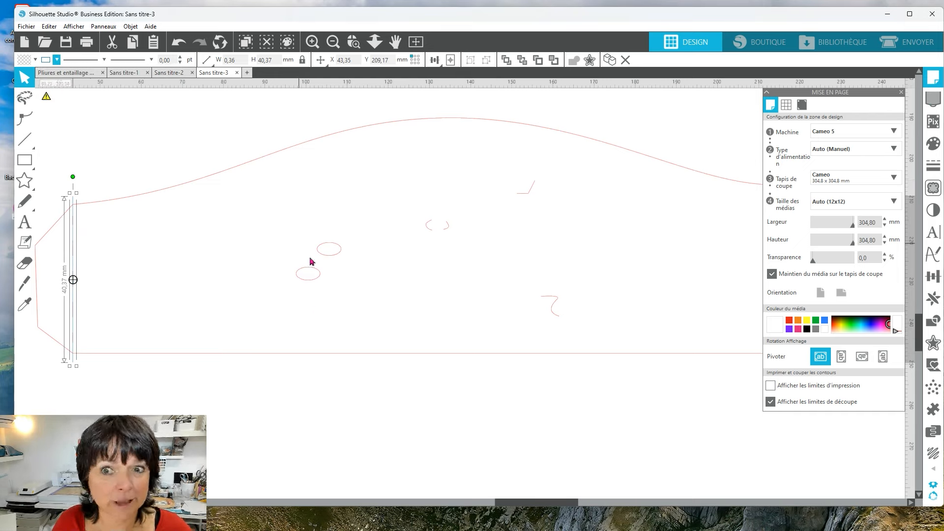
{"action": "key", "text": "i"}
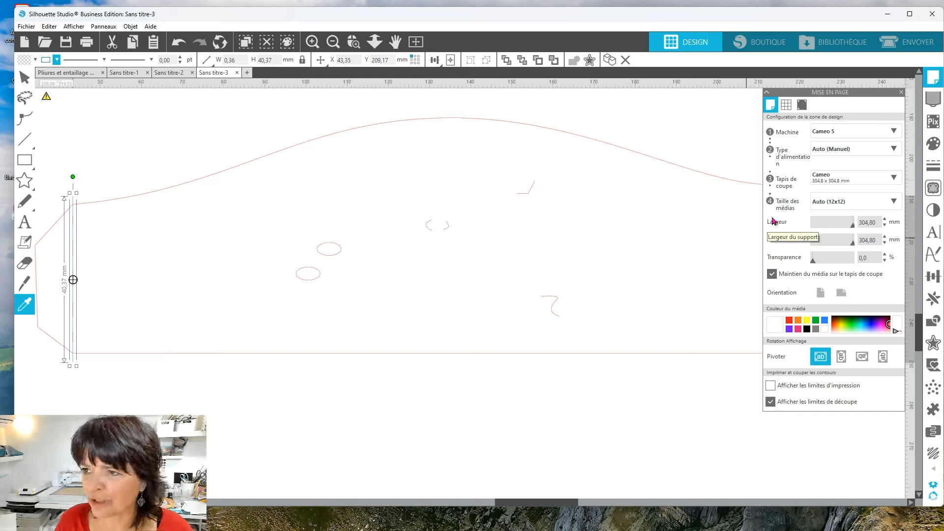
Step: Duplicate the blue line and move the copy over the dashed fold beside the glue tab at the panel's opposite end
{"action": "key", "text": "v"}
{"action": "key", "text": "Right"}
{"action": "key", "text": "Right"}
{"action": "key", "text": "Right"}
{"action": "key", "text": "Right"}
{"action": "key", "text": "Right"}
{"action": "key", "text": "Right"}
{"action": "key", "text": "Right"}
{"action": "key", "text": "Right"}
{"action": "key", "text": "Right"}
{"action": "key", "text": "Right"}
{"action": "key", "text": "Right"}
{"action": "key", "text": "Right"}
{"action": "key", "text": "Right"}
{"action": "key", "text": "Right"}
{"action": "key", "text": "Right"}
{"action": "key", "text": "Right"}
{"action": "key", "text": "Right"}
{"action": "key", "text": "Right"}
{"action": "key", "text": "Right"}
{"action": "key", "text": "Right"}
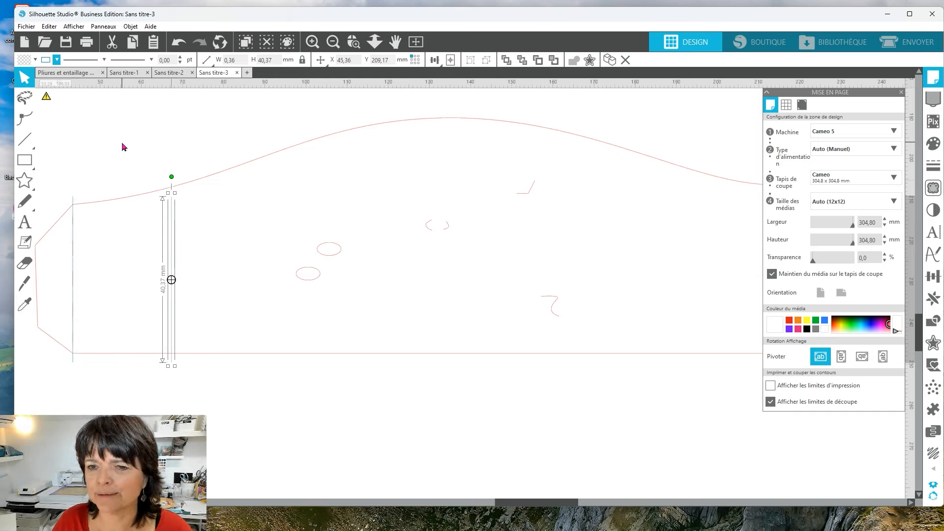
{"action": "left_click_drag", "start_coordinate": [172, 364], "coordinate": [753, 394]}
{"action": "left_click", "coordinate": [902, 92]}
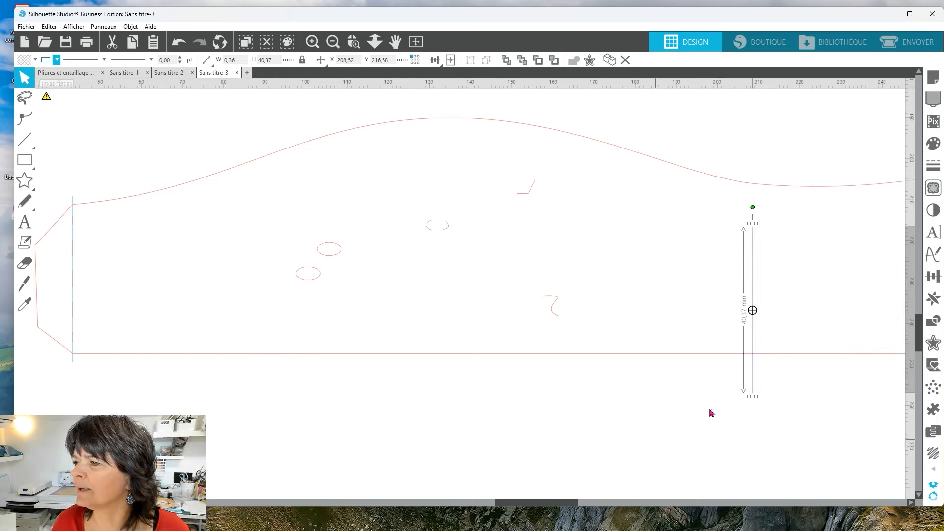
{"action": "left_click_drag", "start_coordinate": [542, 502], "coordinate": [602, 502]}
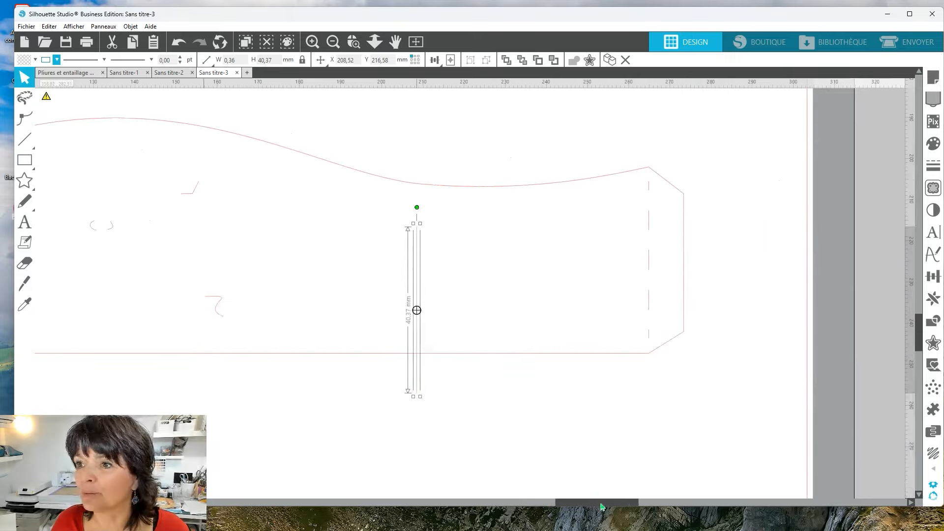
{"action": "left_click_drag", "start_coordinate": [417, 386], "coordinate": [649, 349]}
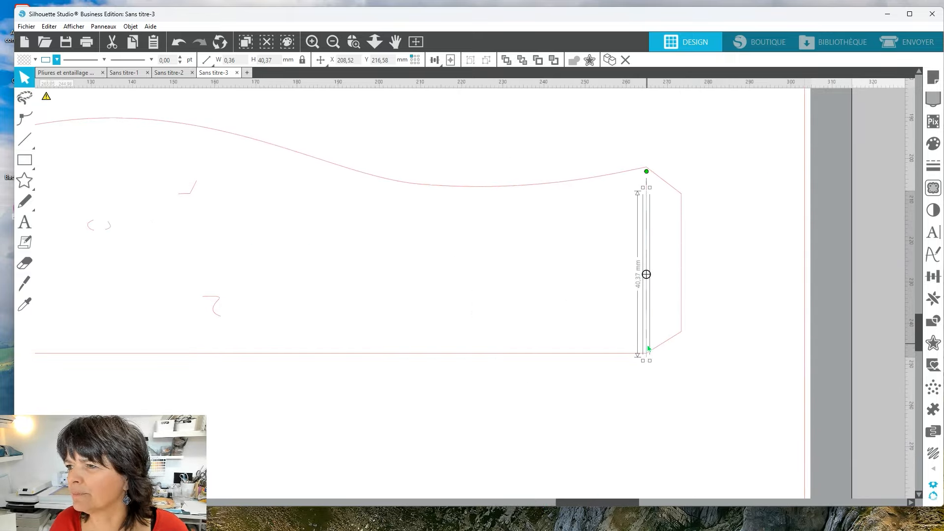
Step: Stretch the copied line to about 48.85 mm tall and align it with the dashed fold at X 264.84 mm
{"action": "left_click_drag", "start_coordinate": [650, 188], "coordinate": [652, 156]}
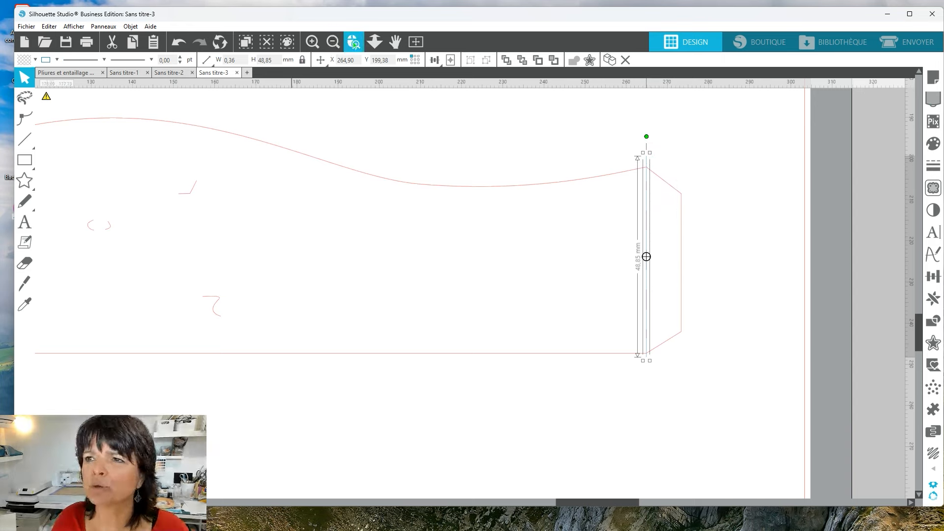
{"action": "left_click", "coordinate": [354, 42]}
{"action": "left_click", "coordinate": [643, 355]}
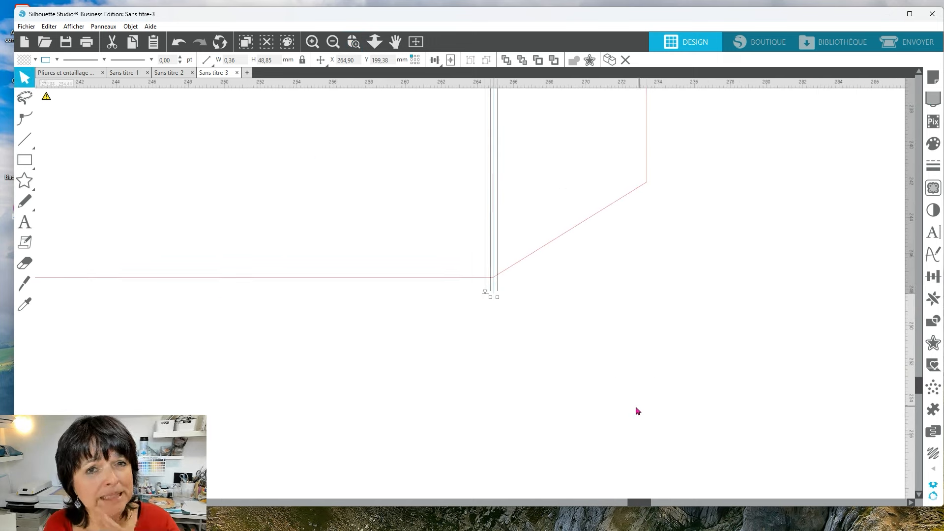
{"action": "left_click", "coordinate": [544, 374]}
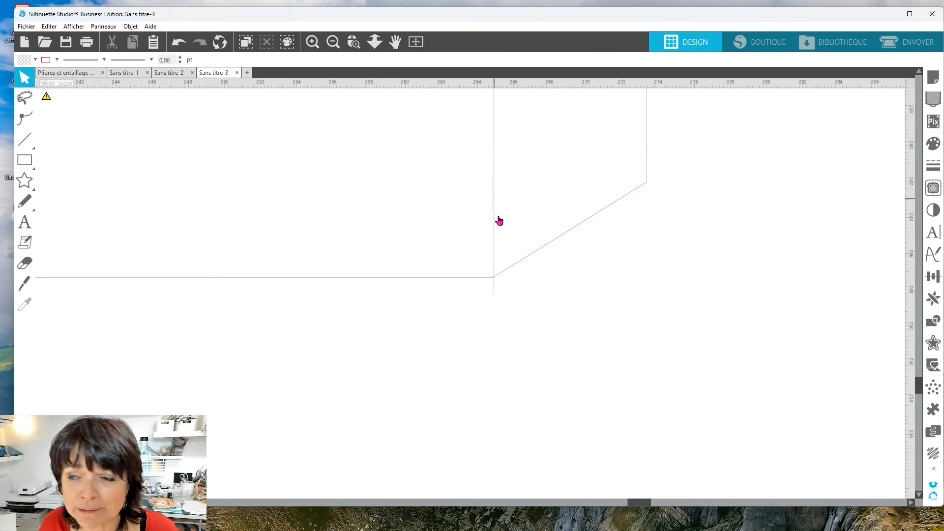
{"action": "left_click", "coordinate": [496, 295]}
{"action": "key", "text": "Left"}
{"action": "key", "text": "Left"}
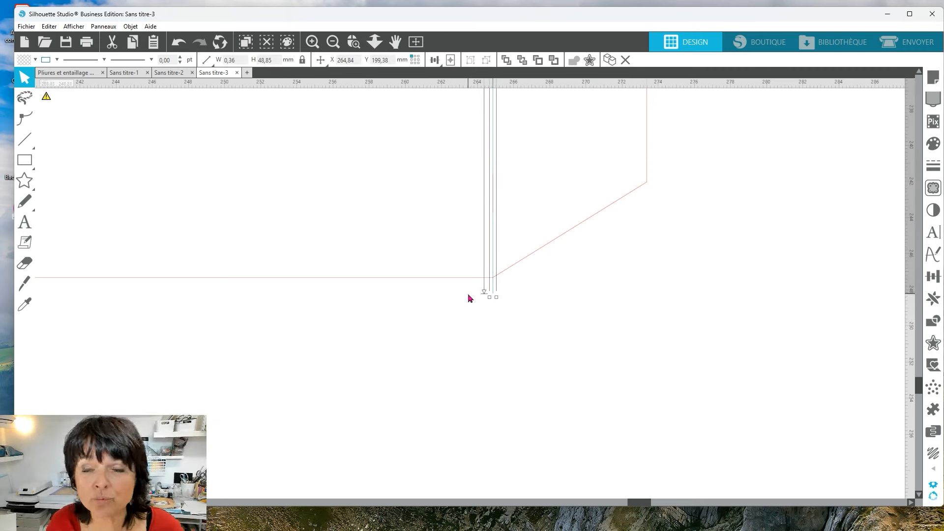
Step: Select the blue fold lines at both ends of the lower panel and combine them into one object
{"action": "left_click", "coordinate": [333, 42]}
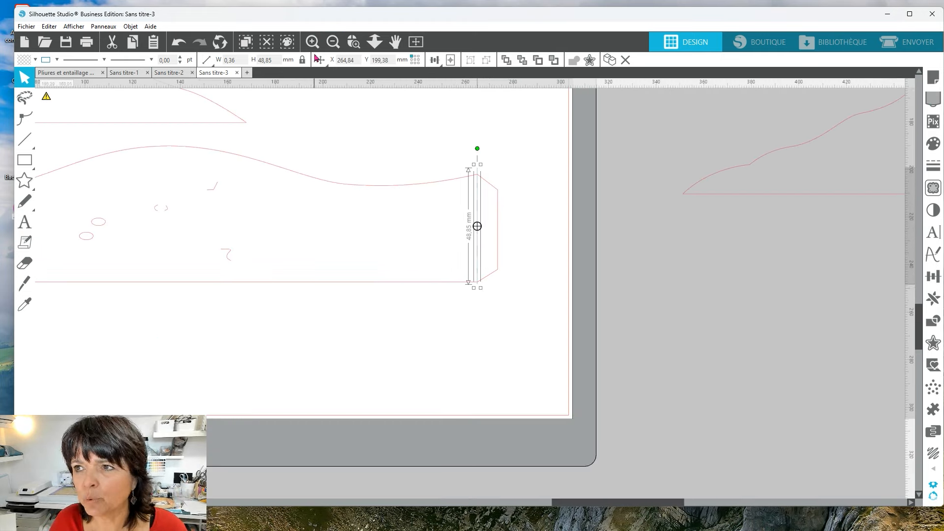
{"action": "left_click_drag", "start_coordinate": [566, 502], "coordinate": [522, 514]}
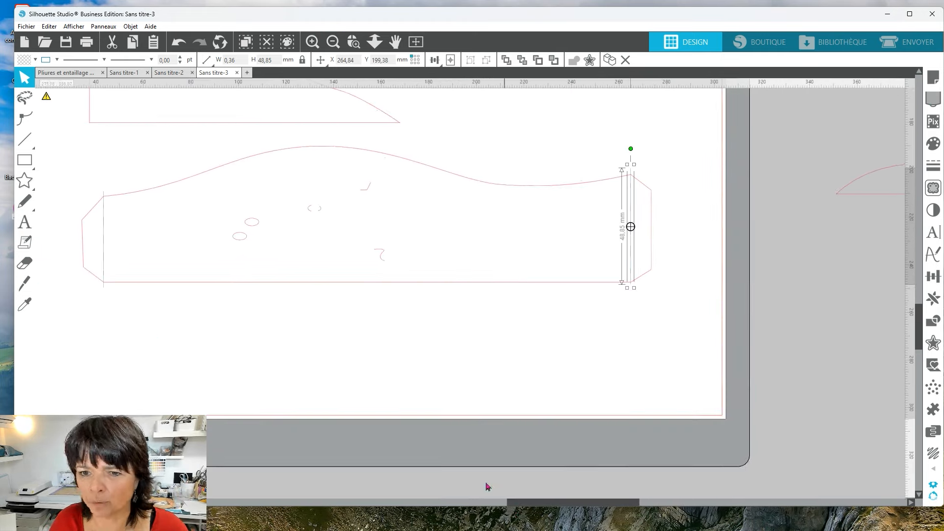
{"action": "left_click", "coordinate": [102, 290], "text": "shift"}
{"action": "right_click", "coordinate": [299, 345]}
{"action": "left_click", "coordinate": [330, 244]}
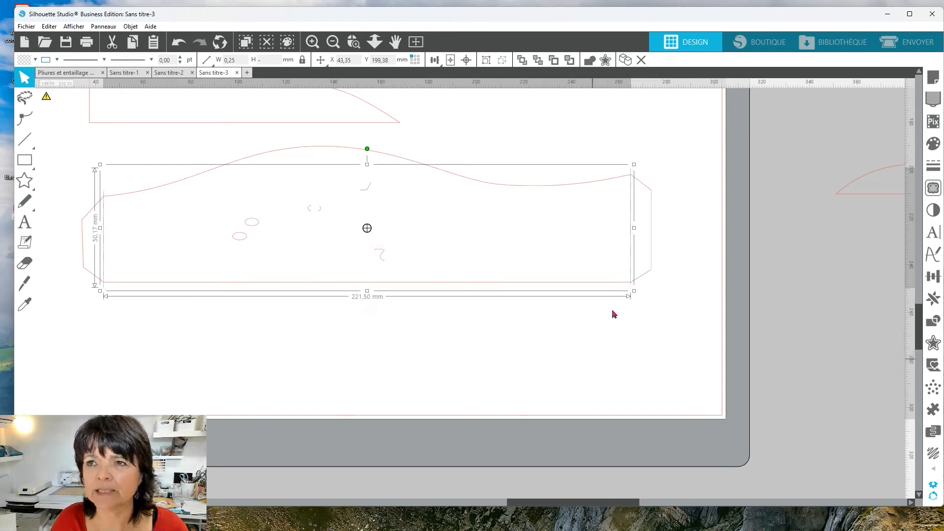
Step: Shift the combined blue fold lines sideways off the dashed folds and return them to X 43.35 mm
{"action": "left_click", "coordinate": [333, 43]}
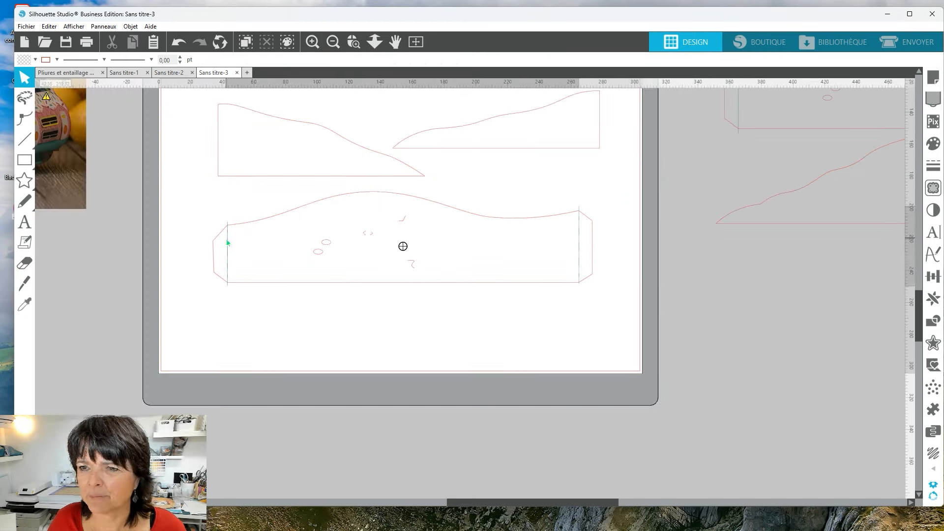
{"action": "key", "text": "Right"}
{"action": "key", "text": "Right"}
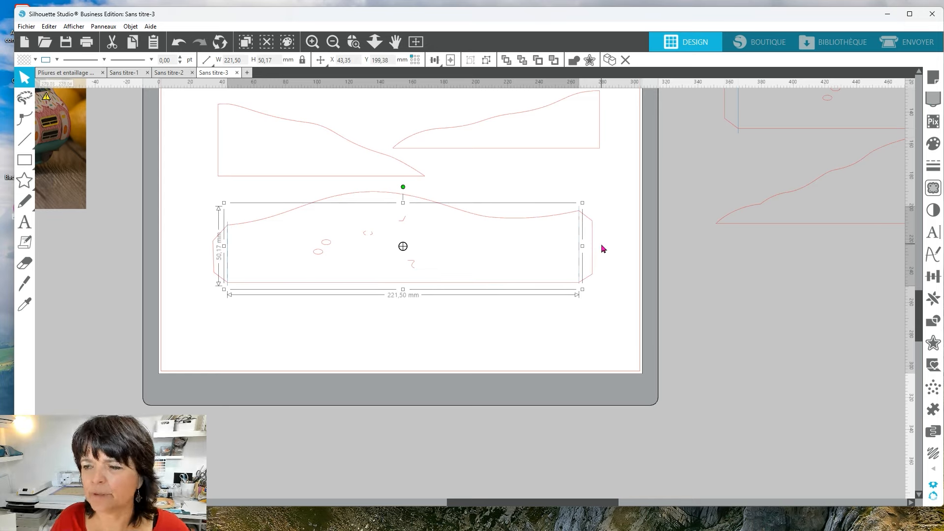
{"action": "left_click", "coordinate": [317, 349]}
{"action": "left_click", "coordinate": [354, 196]}
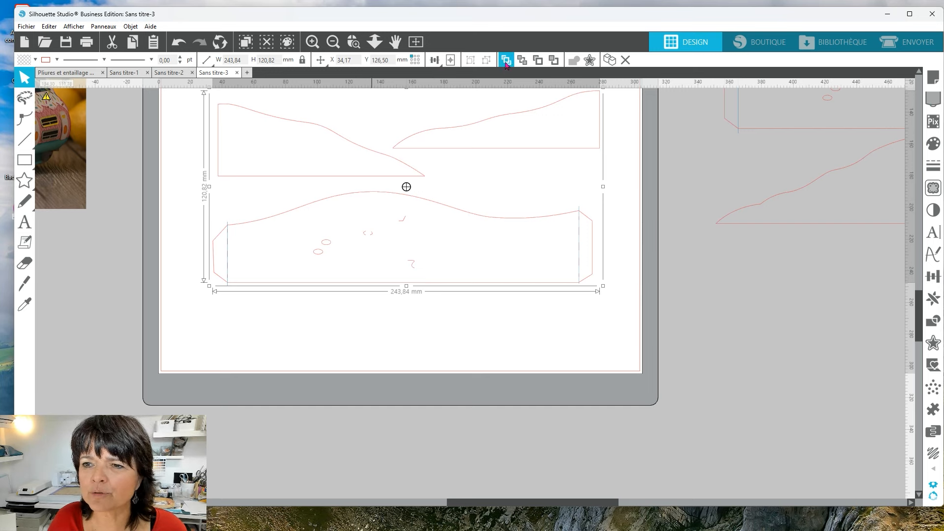
{"action": "left_click", "coordinate": [319, 341]}
{"action": "left_click", "coordinate": [278, 219]}
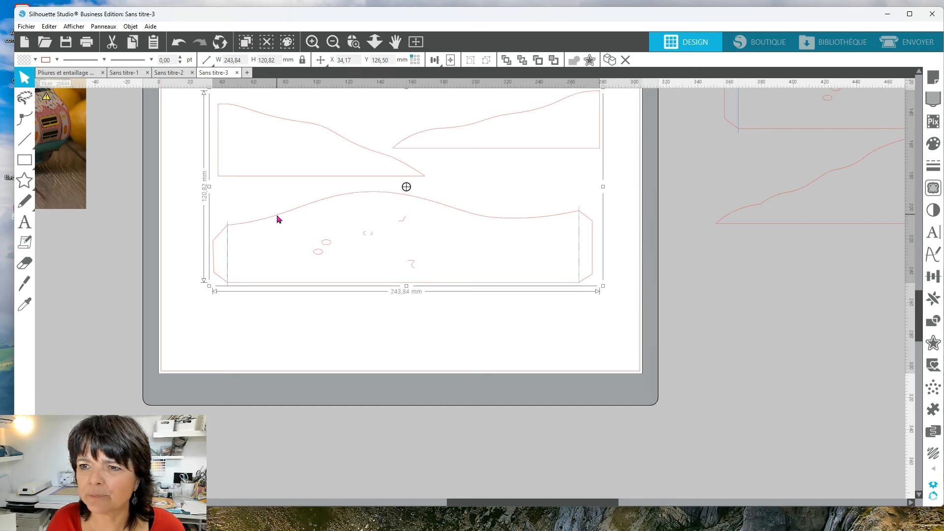
{"action": "left_click", "coordinate": [230, 284]}
{"action": "left_click", "coordinate": [228, 282]}
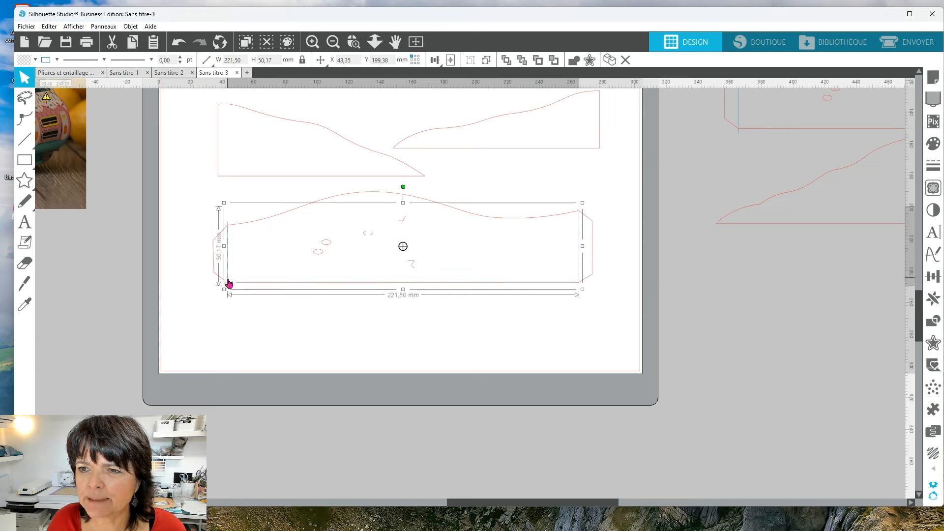
{"action": "key", "text": "Right"}
{"action": "key", "text": "Right"}
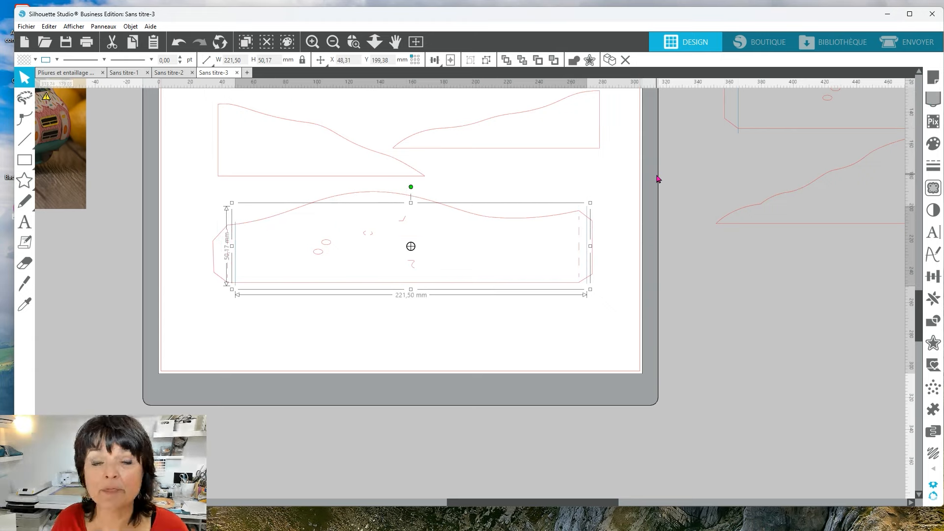
{"action": "key", "text": "Left"}
{"action": "key", "text": "Left"}
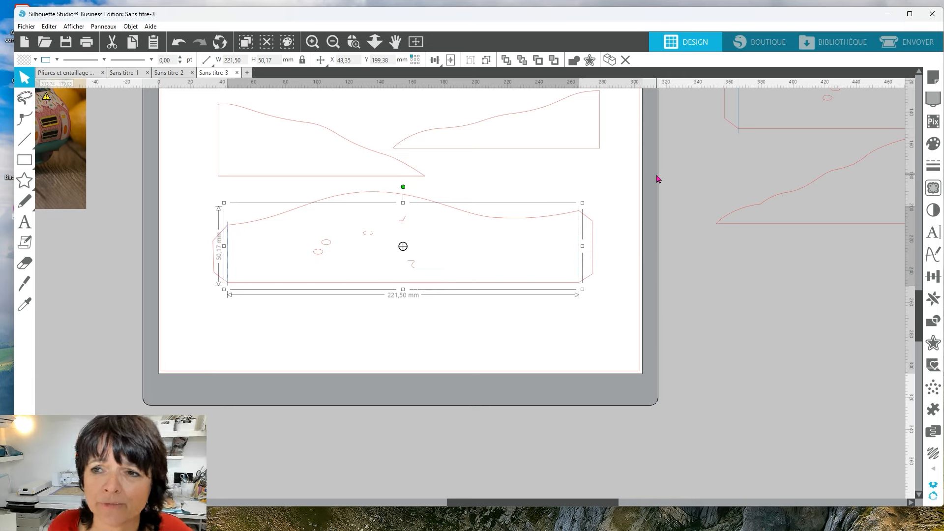
Step: Select the blue fold lines by their line colour, RGB (27,124,184)
{"action": "left_click", "coordinate": [240, 301]}
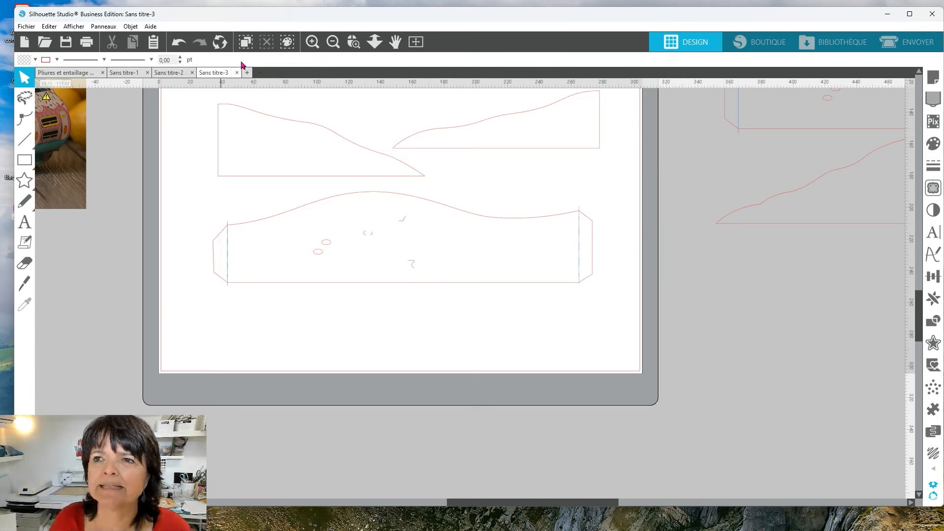
{"action": "left_click", "coordinate": [288, 43]}
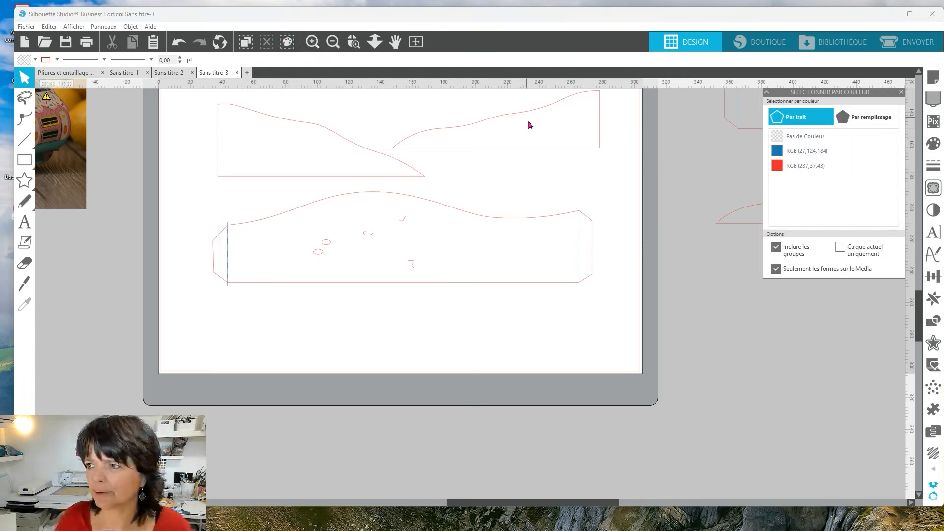
{"action": "left_click_drag", "start_coordinate": [845, 90], "coordinate": [683, 122]}
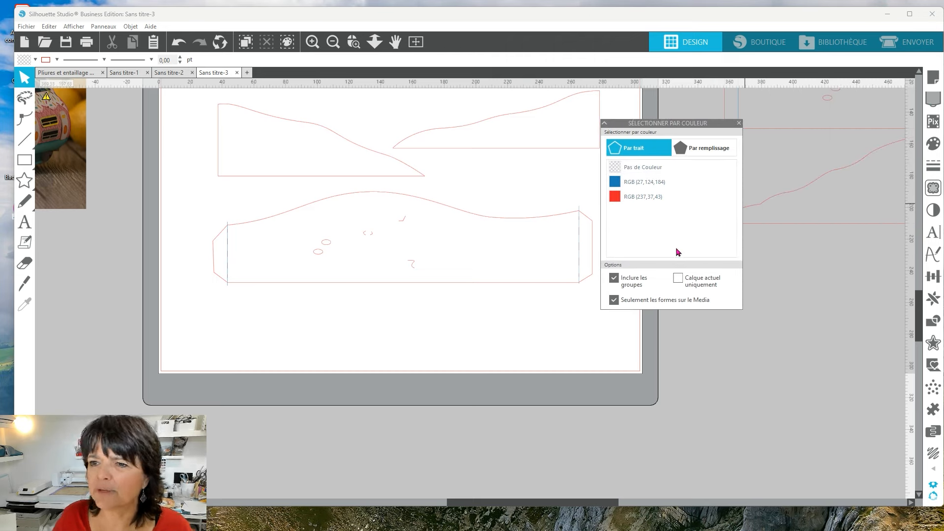
{"action": "left_click", "coordinate": [640, 182]}
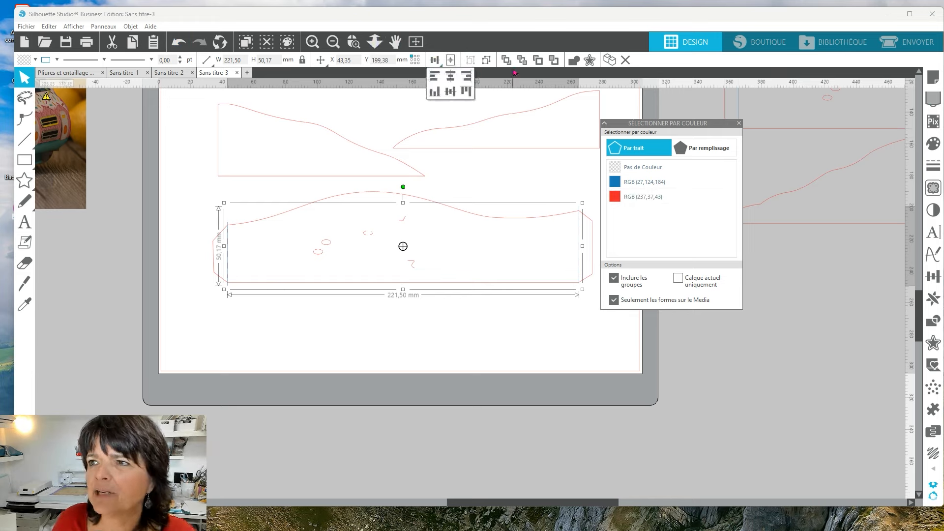
{"action": "left_click", "coordinate": [225, 292]}
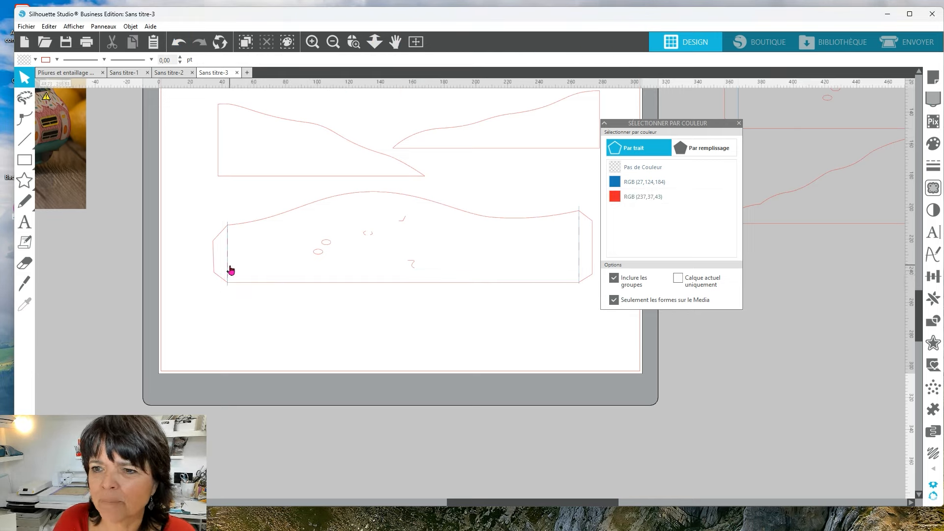
Step: Move the original dashed fold lines aside from under the blue lines to X 55.74 mm and delete them
{"action": "left_click", "coordinate": [231, 271]}
{"action": "key", "text": "Right"}
{"action": "key", "text": "Right"}
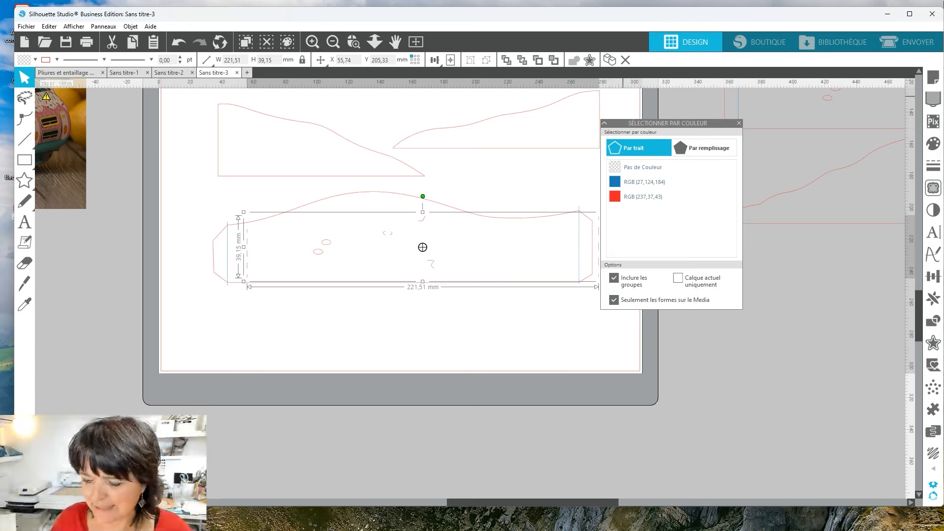
{"action": "left_click", "coordinate": [424, 250]}
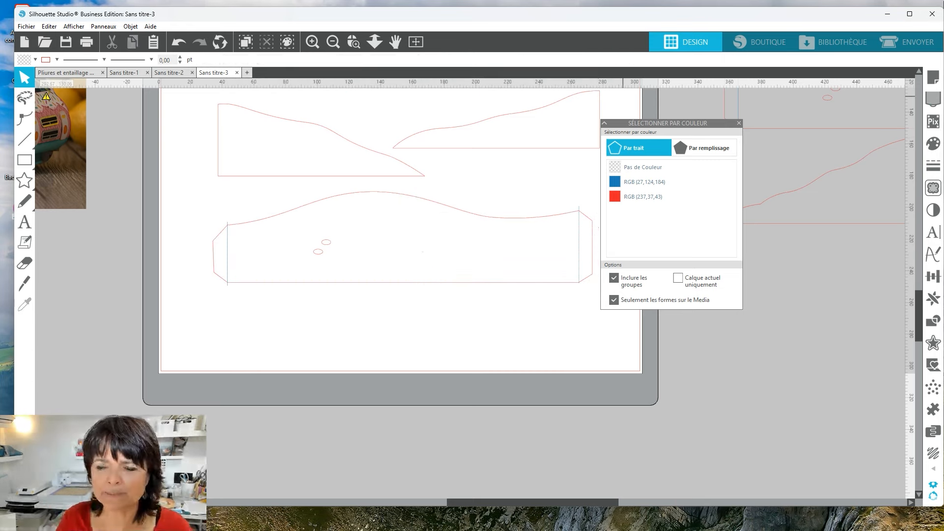
Step: Separate the two blue fold lines and recombine them into one object
{"action": "left_click", "coordinate": [228, 285]}
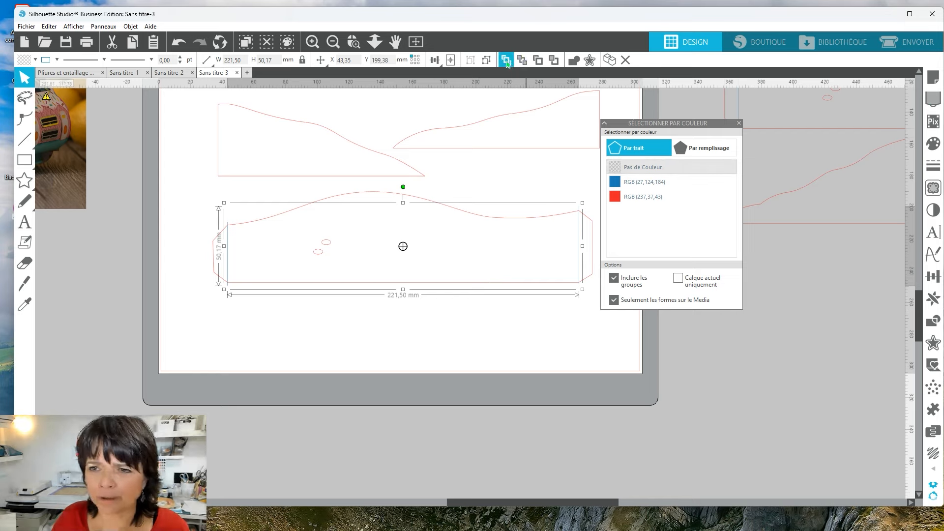
{"action": "key", "text": "i"}
{"action": "key", "text": "v"}
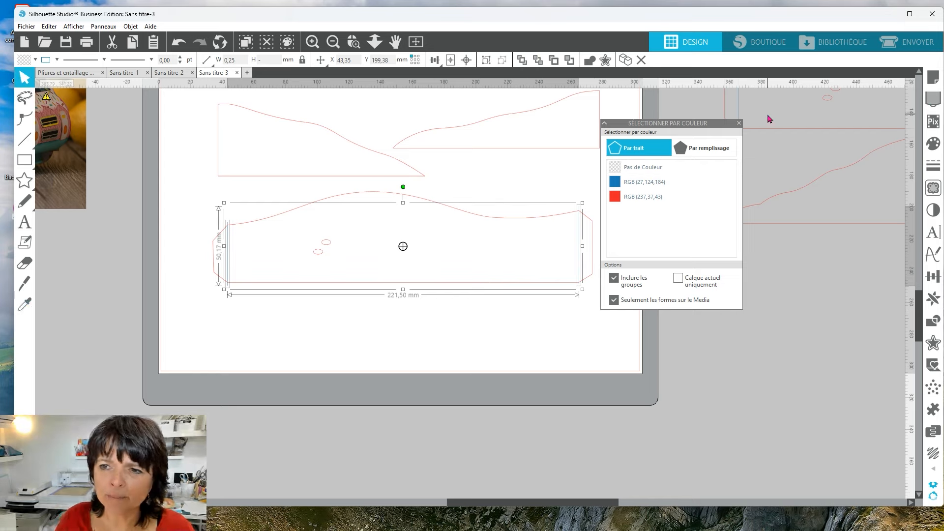
{"action": "right_click", "coordinate": [274, 323]}
{"action": "left_click", "coordinate": [306, 245]}
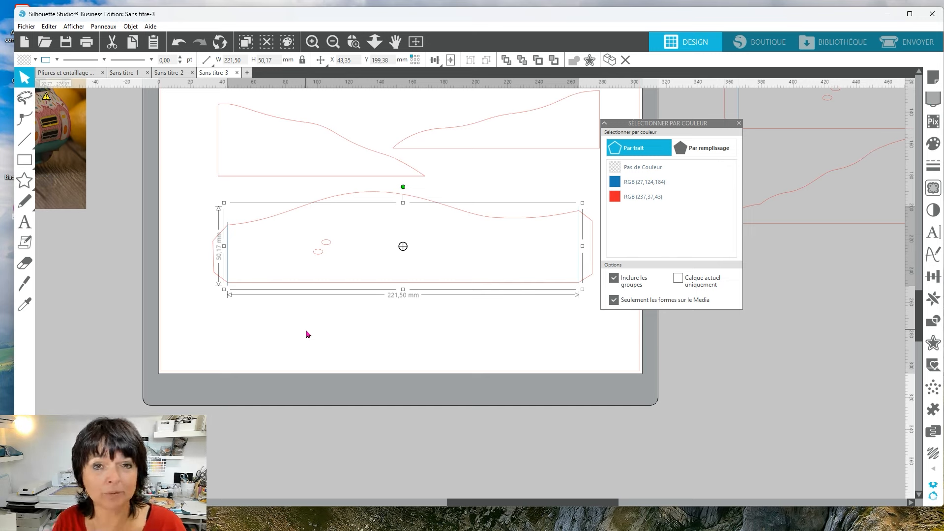
Step: Select all the evergreen panels with their blue fold lines and group them
{"action": "left_click_drag", "start_coordinate": [195, 106], "coordinate": [510, 339]}
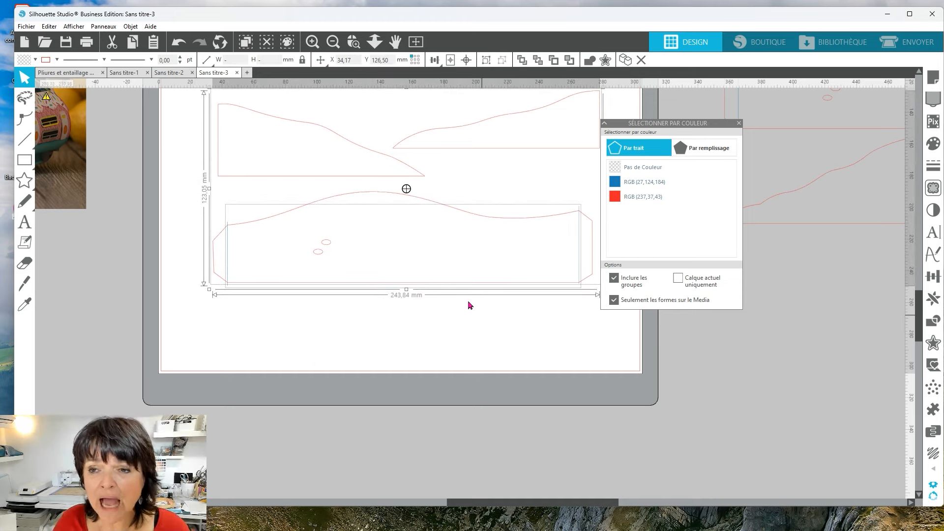
{"action": "right_click", "coordinate": [301, 333]}
{"action": "left_click", "coordinate": [328, 216]}
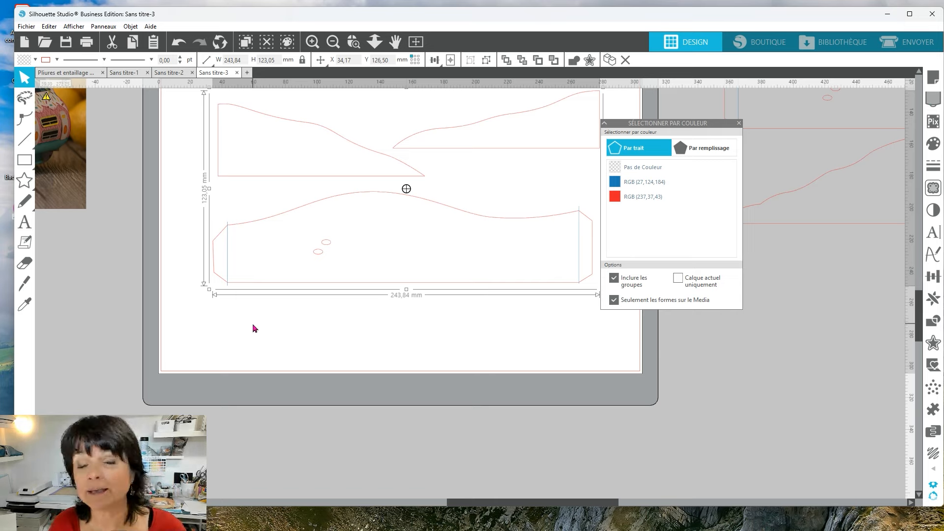
Step: Examine the grouped panels' send settings sorted by line colour and return to the design
{"action": "left_click", "coordinate": [904, 44]}
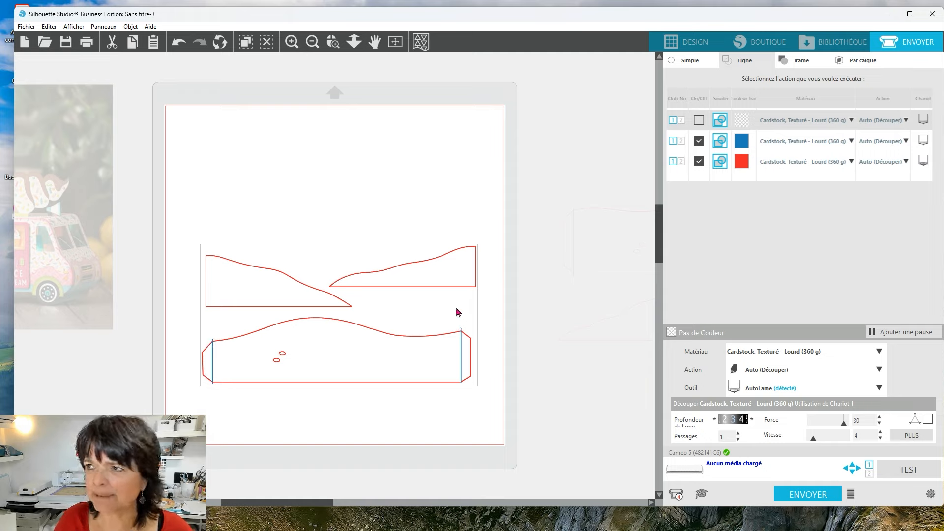
{"action": "left_click", "coordinate": [694, 44]}
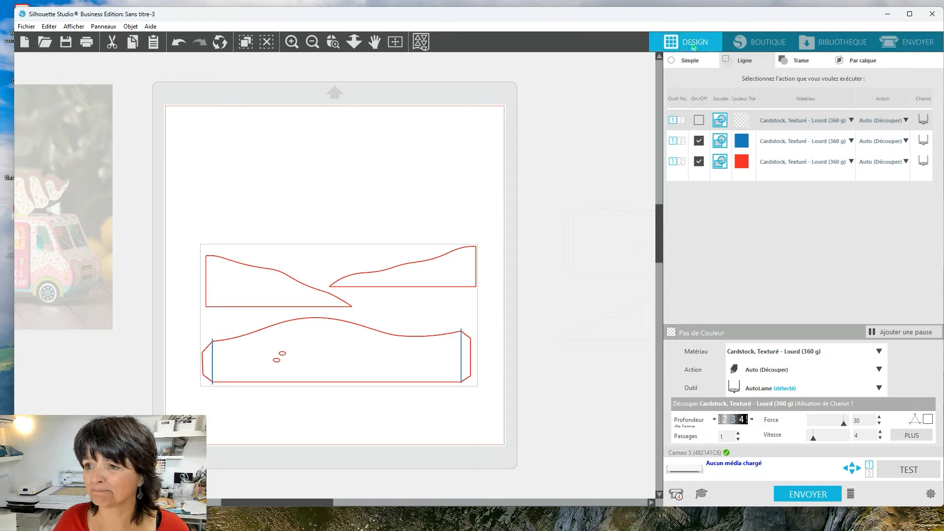
{"action": "left_click", "coordinate": [332, 40]}
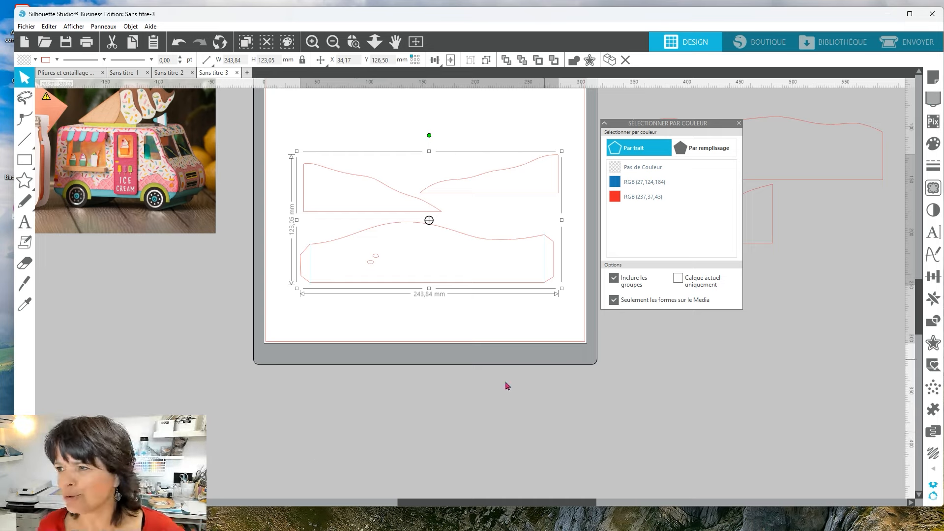
Step: Close the select-by-colour panel and reposition the grouped gable box panels on the mat
{"action": "left_click", "coordinate": [741, 125]}
{"action": "left_click_drag", "start_coordinate": [276, 124], "coordinate": [585, 307]}
{"action": "left_click_drag", "start_coordinate": [470, 250], "coordinate": [493, 220]}
Step: Switch to the Sans titre-2 document and close the Sans titre-1 document
{"action": "left_click", "coordinate": [162, 74]}
{"action": "left_click", "coordinate": [147, 72]}
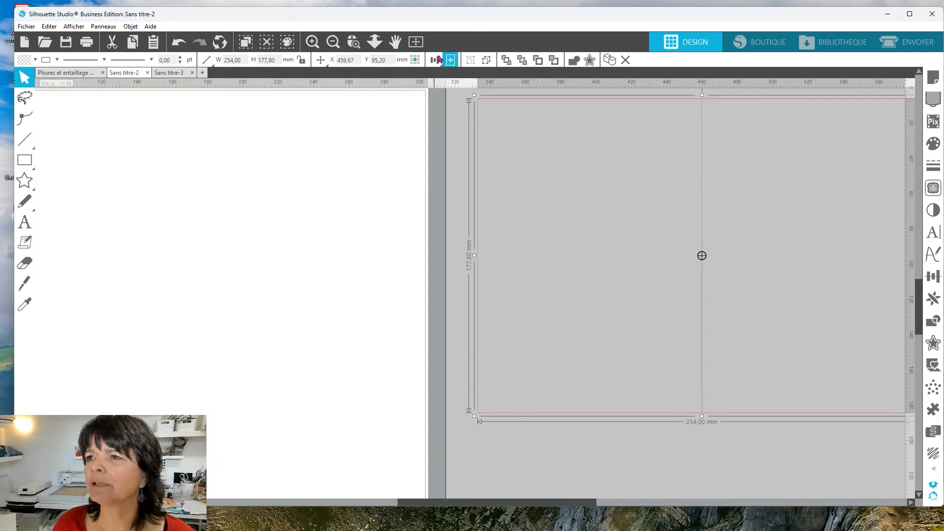
Step: Select the card with the dashed central fold on the mat and rotate it 90° clockwise
{"action": "left_click", "coordinate": [333, 42]}
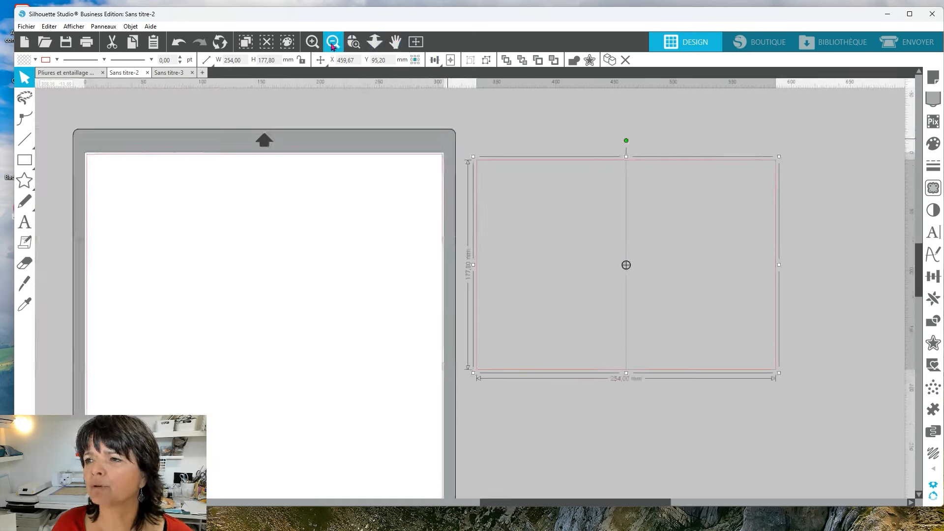
{"action": "left_click", "coordinate": [333, 44]}
{"action": "left_click_drag", "start_coordinate": [204, 338], "coordinate": [395, 327]}
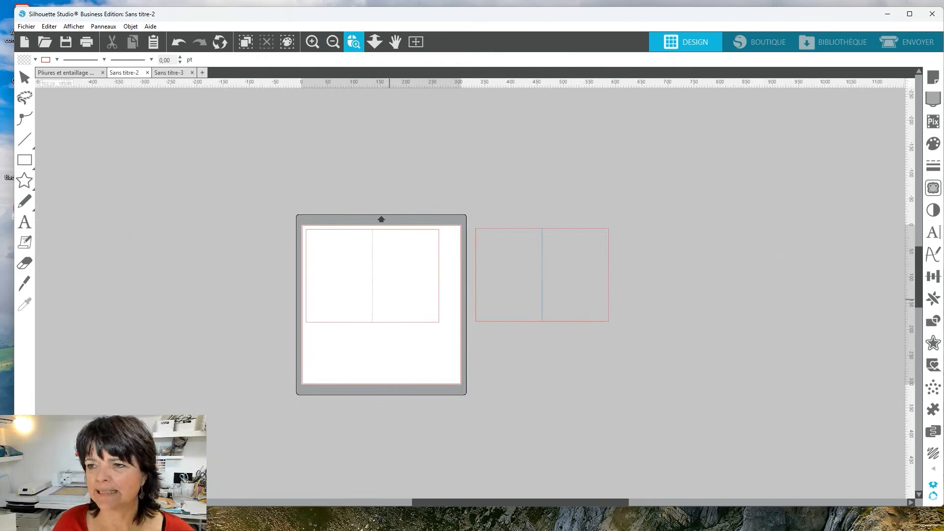
{"action": "left_click", "coordinate": [372, 312]}
{"action": "scroll", "coordinate": [327, 414], "scroll_direction": "up", "scroll_amount": 11}
{"action": "scroll", "coordinate": [294, 371], "scroll_direction": "down", "scroll_amount": 2}
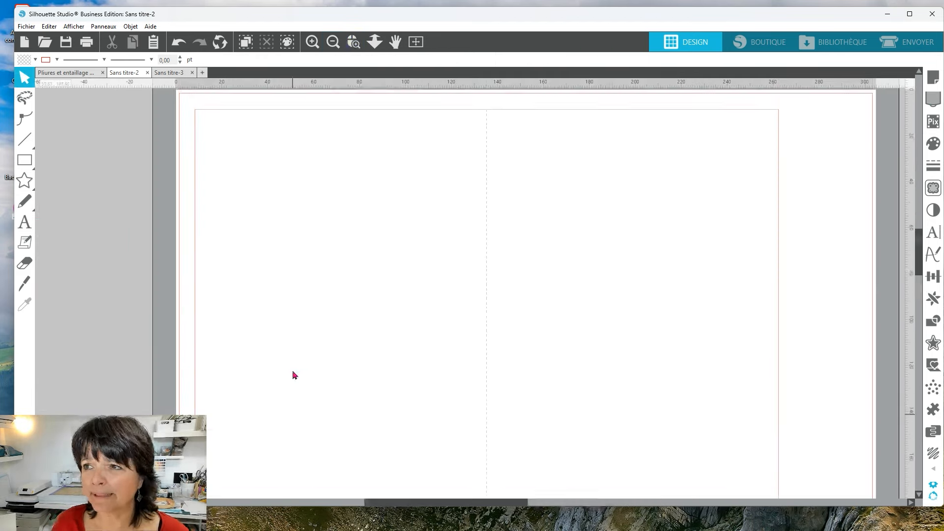
{"action": "left_click", "coordinate": [333, 43]}
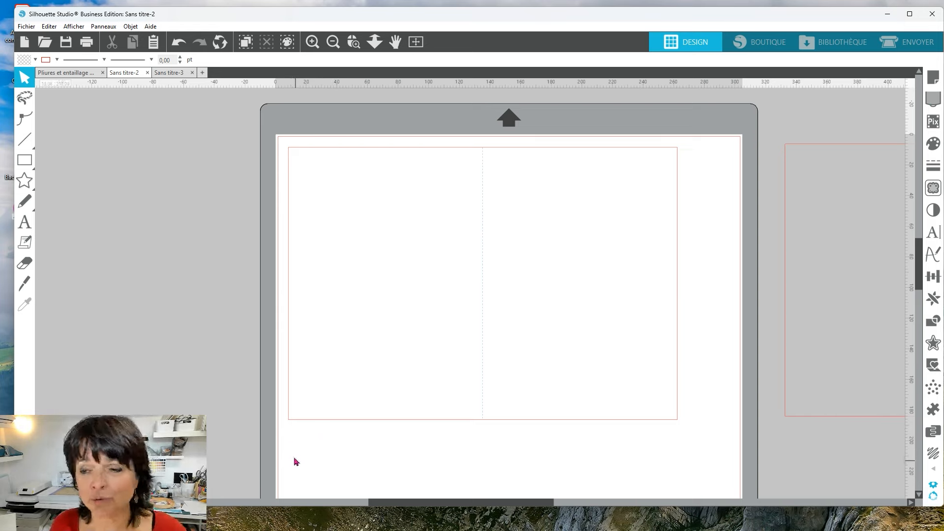
{"action": "left_click_drag", "start_coordinate": [313, 457], "coordinate": [305, 278]}
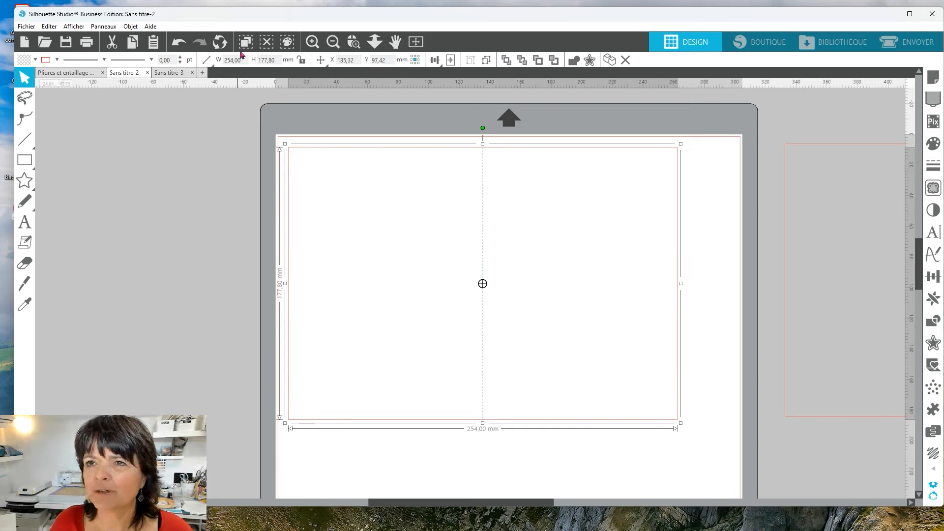
{"action": "left_click", "coordinate": [130, 27]}
{"action": "mouse_move", "coordinate": [153, 70]}
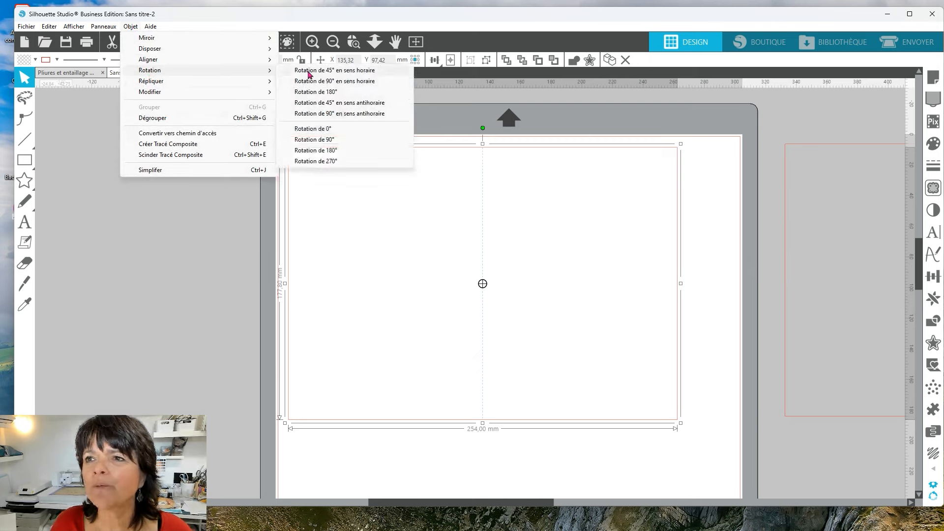
{"action": "left_click", "coordinate": [314, 82]}
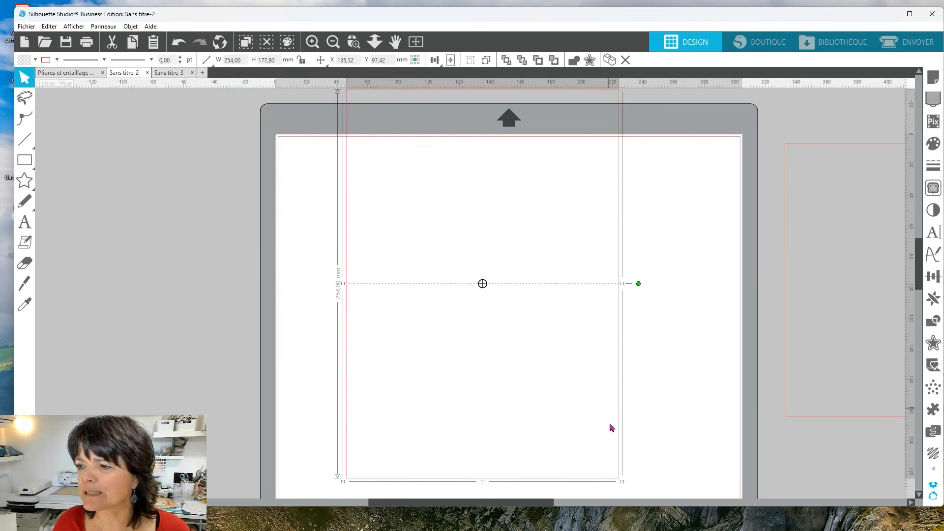
Step: Scale the rotated card to about 103.6 × 148 mm and place it near the mat's upper-left corner
{"action": "left_click_drag", "start_coordinate": [622, 482], "coordinate": [507, 318]}
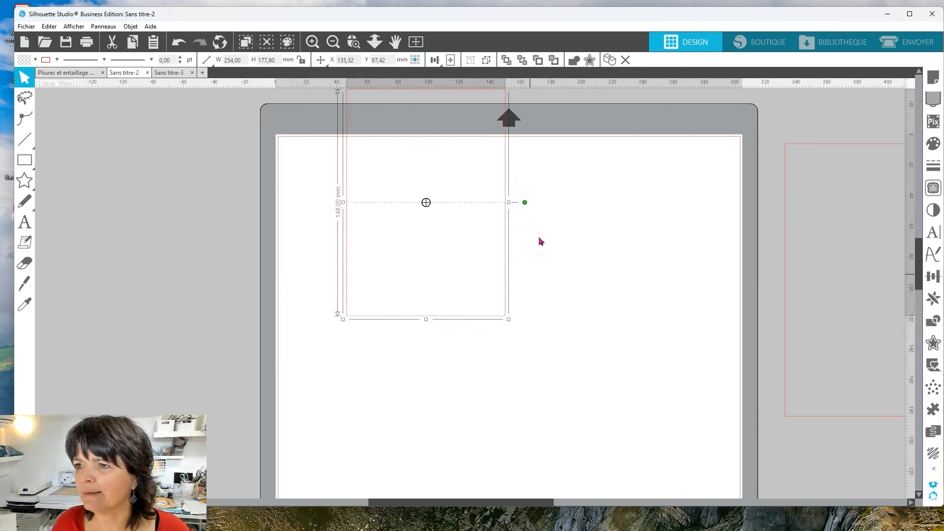
{"action": "left_click_drag", "start_coordinate": [506, 261], "coordinate": [451, 327]}
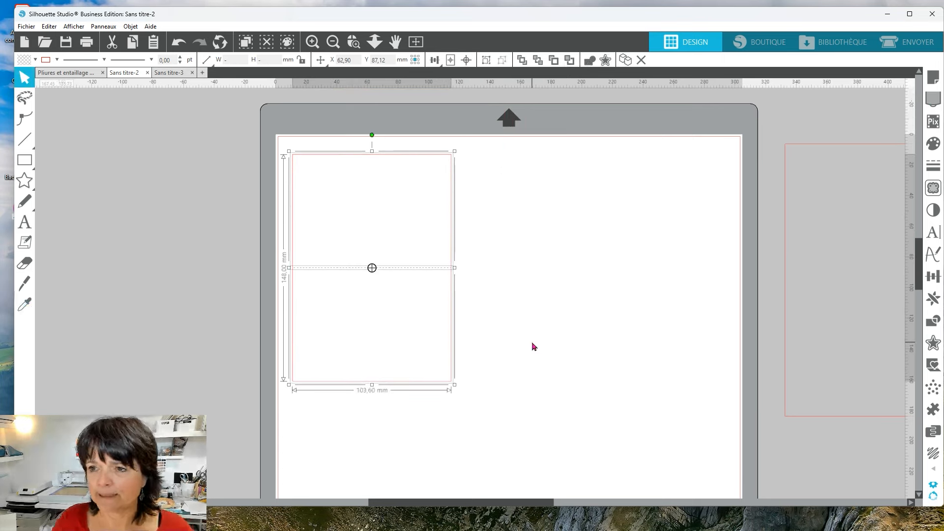
{"action": "left_click", "coordinate": [517, 349]}
Step: Change the card's central fold line to a longer dash pattern with short gaps and group it with the card outline
{"action": "left_click", "coordinate": [427, 269]}
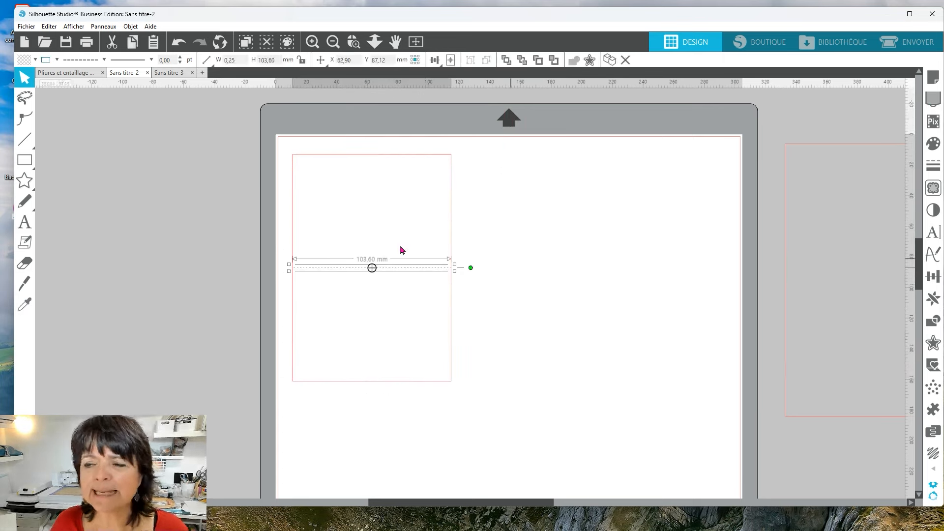
{"action": "left_click", "coordinate": [104, 60]}
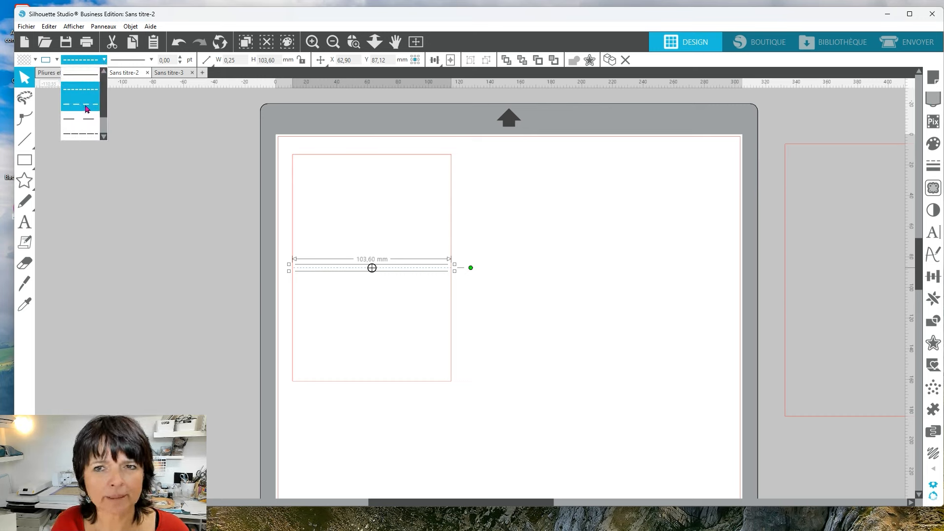
{"action": "left_click", "coordinate": [80, 139]}
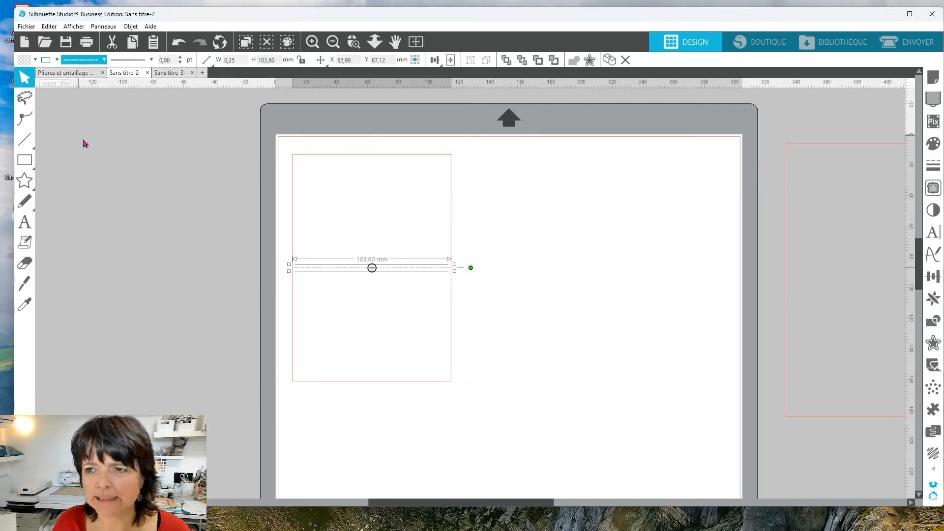
{"action": "left_click_drag", "start_coordinate": [525, 323], "coordinate": [391, 241]}
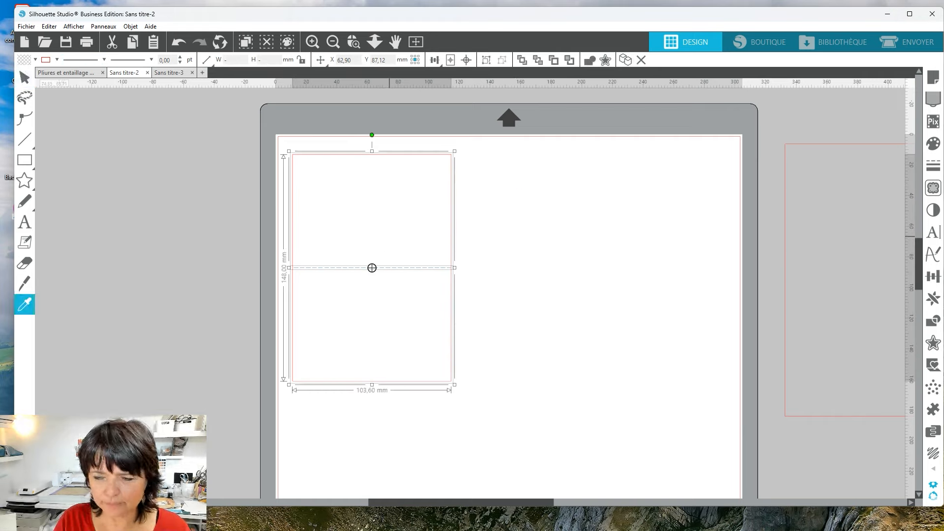
{"action": "key", "text": "ctrl+g"}
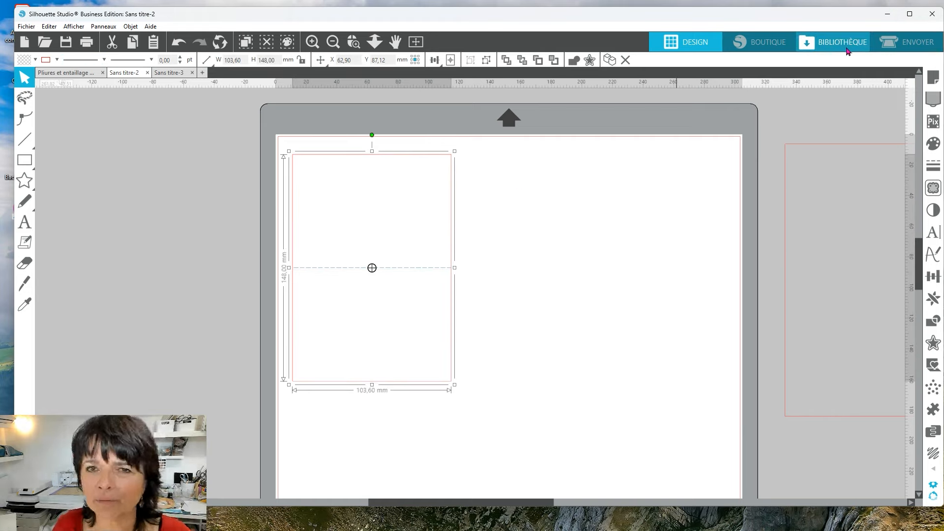
Step: In the send settings, enable the blue line's Entailler action on Cardstock, Texturé - Lourd (360 g) and raise its force
{"action": "left_click", "coordinate": [901, 44]}
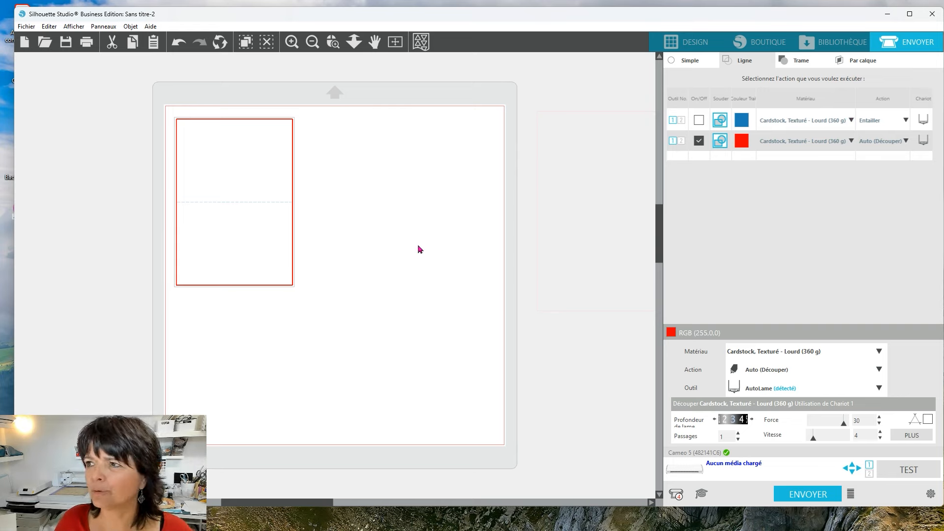
{"action": "left_click", "coordinate": [699, 120]}
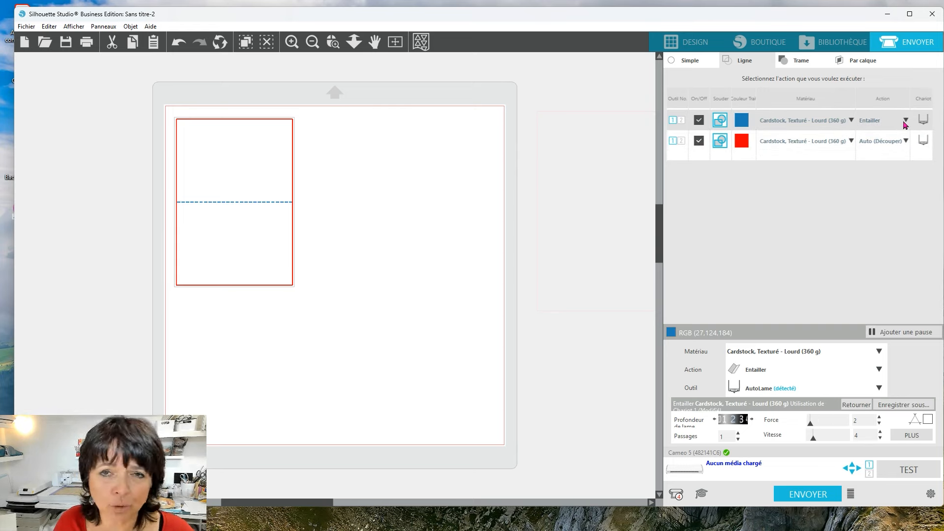
{"action": "left_click", "coordinate": [779, 120]}
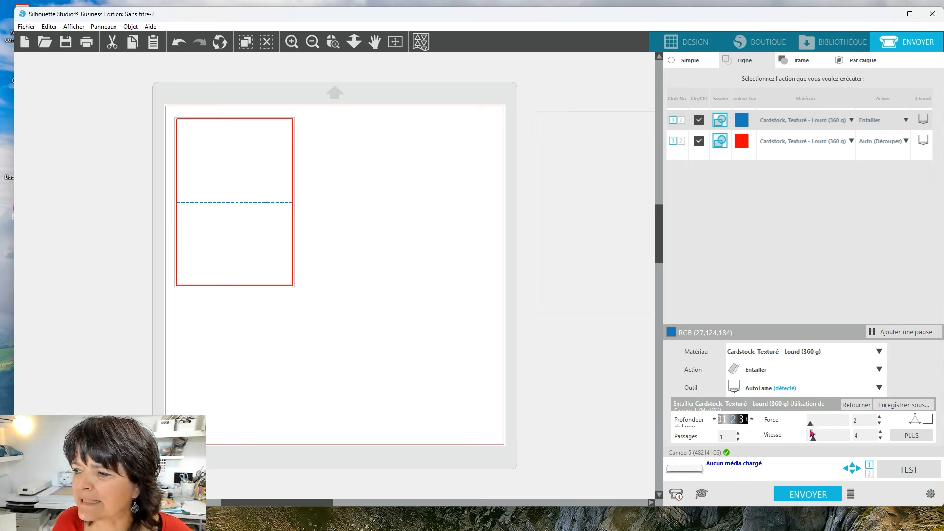
{"action": "left_click_drag", "start_coordinate": [811, 426], "coordinate": [847, 423]}
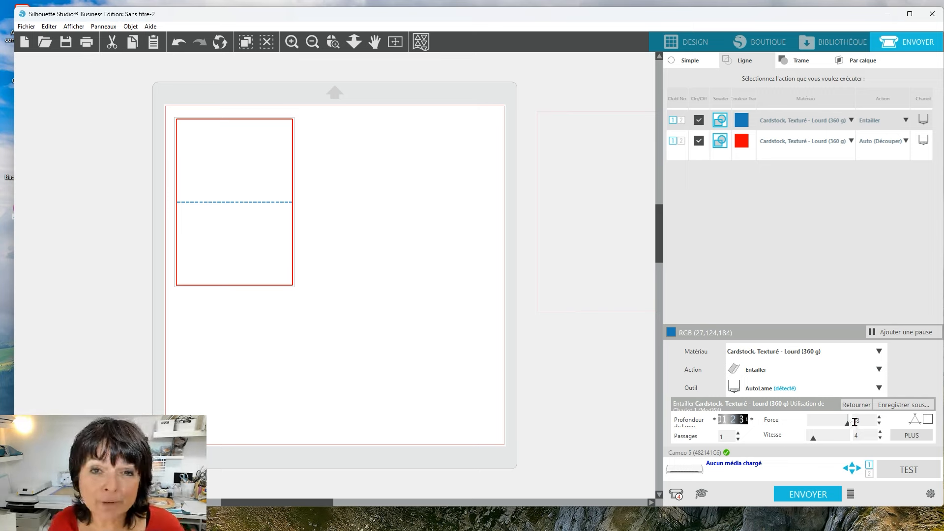